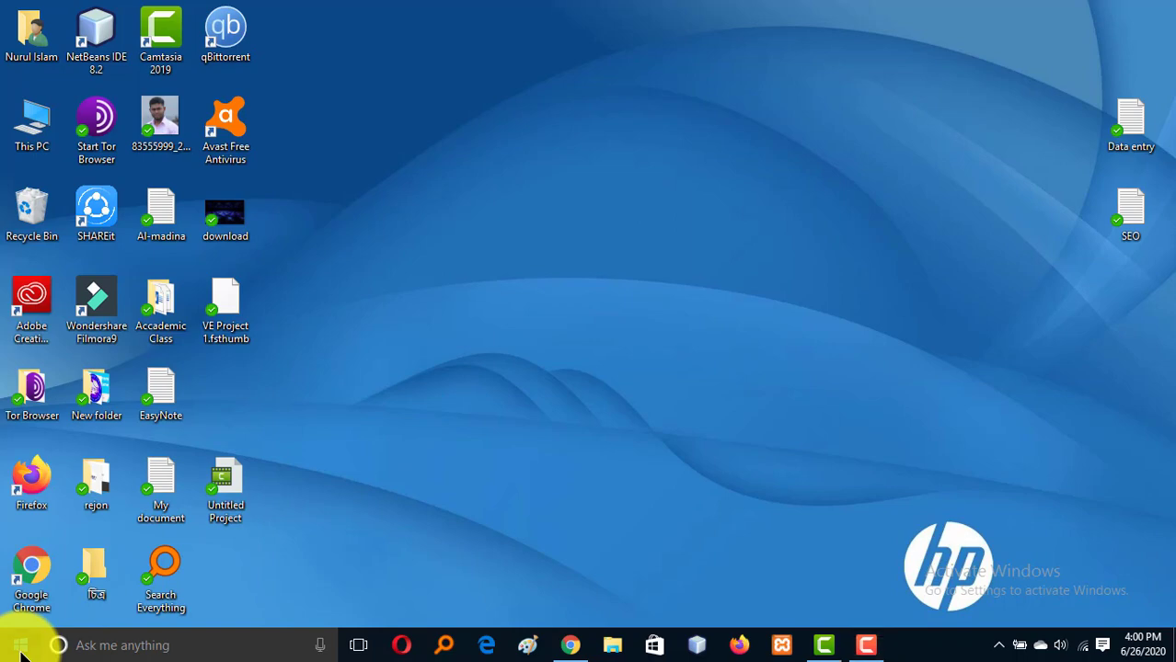
# Launch Excel from the Start menu's All apps list.
pyautogui.click(21, 651)
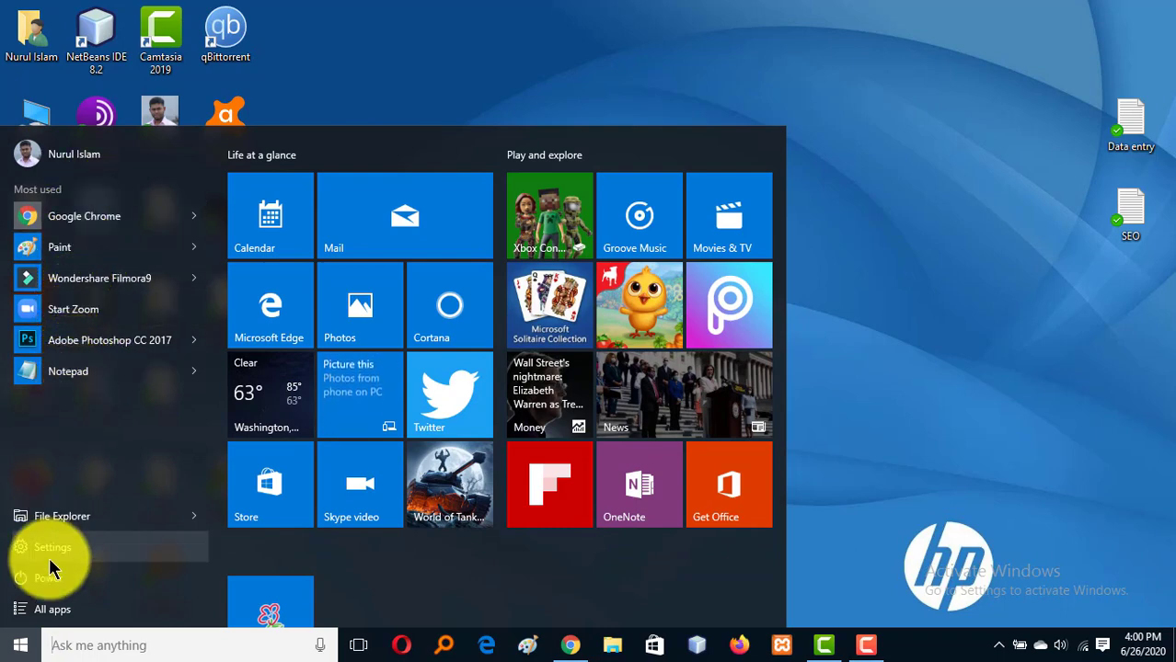
pyautogui.click(53, 610)
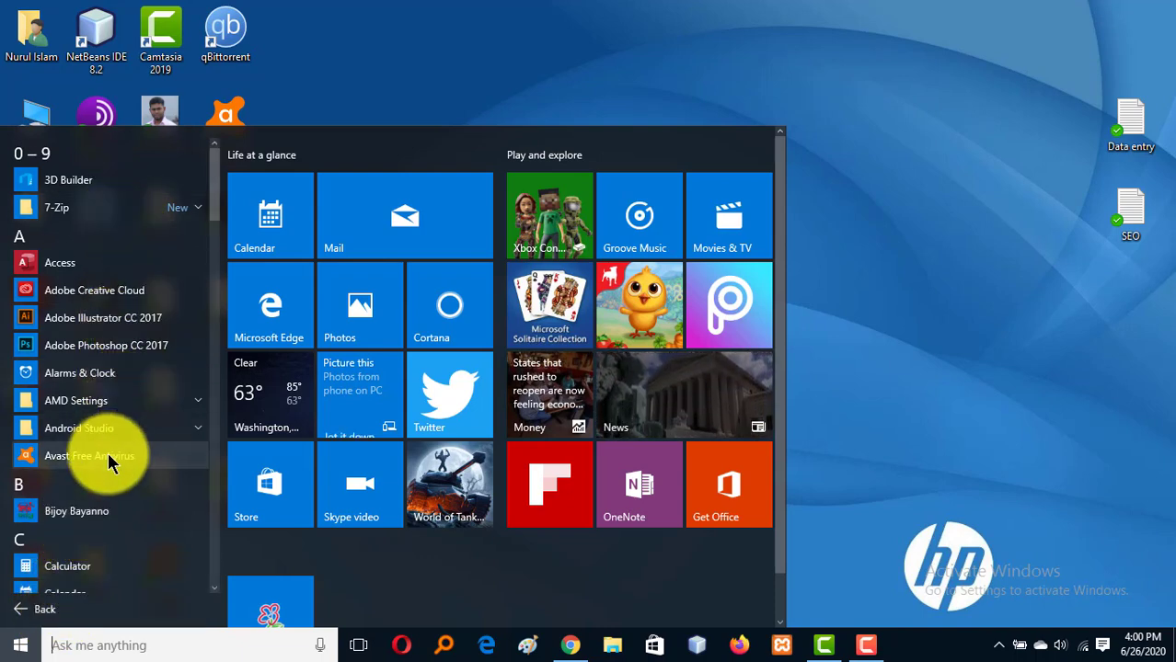
pyautogui.scroll(-3, 107, 452)
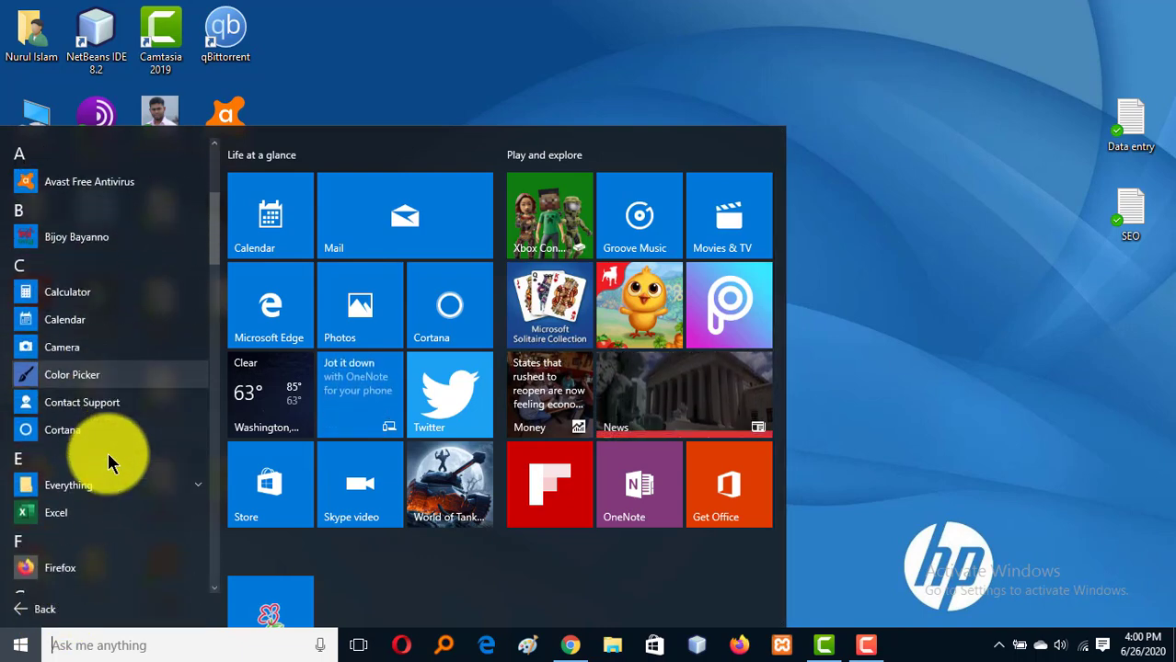
pyautogui.scroll(-2, 107, 463)
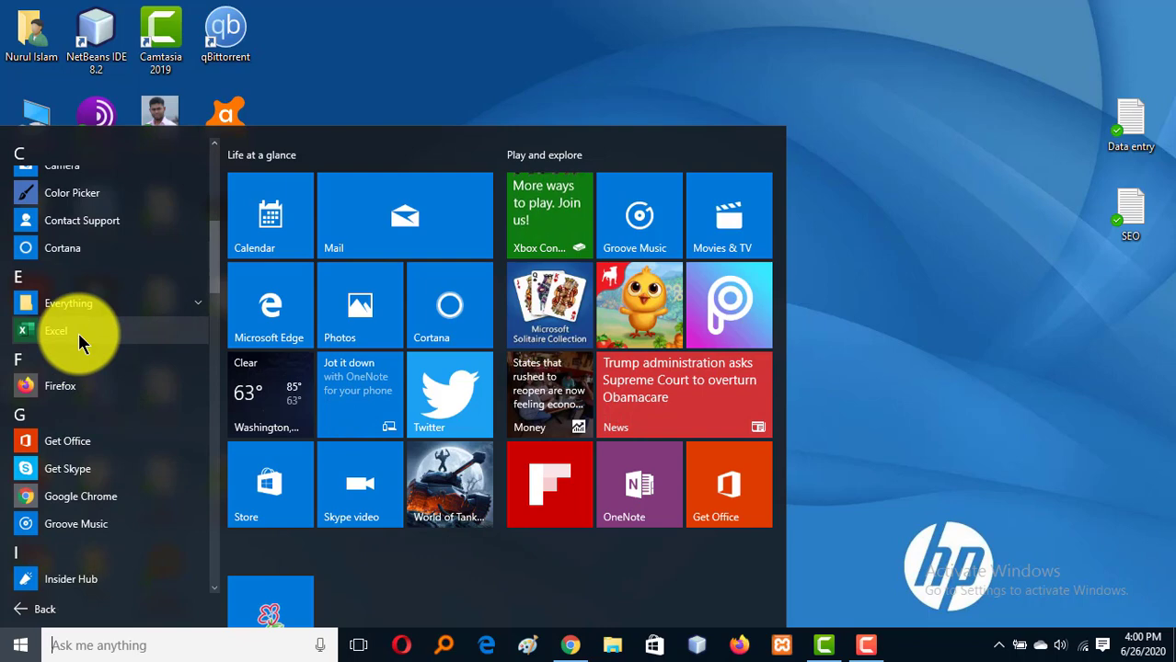
pyautogui.click(78, 332)
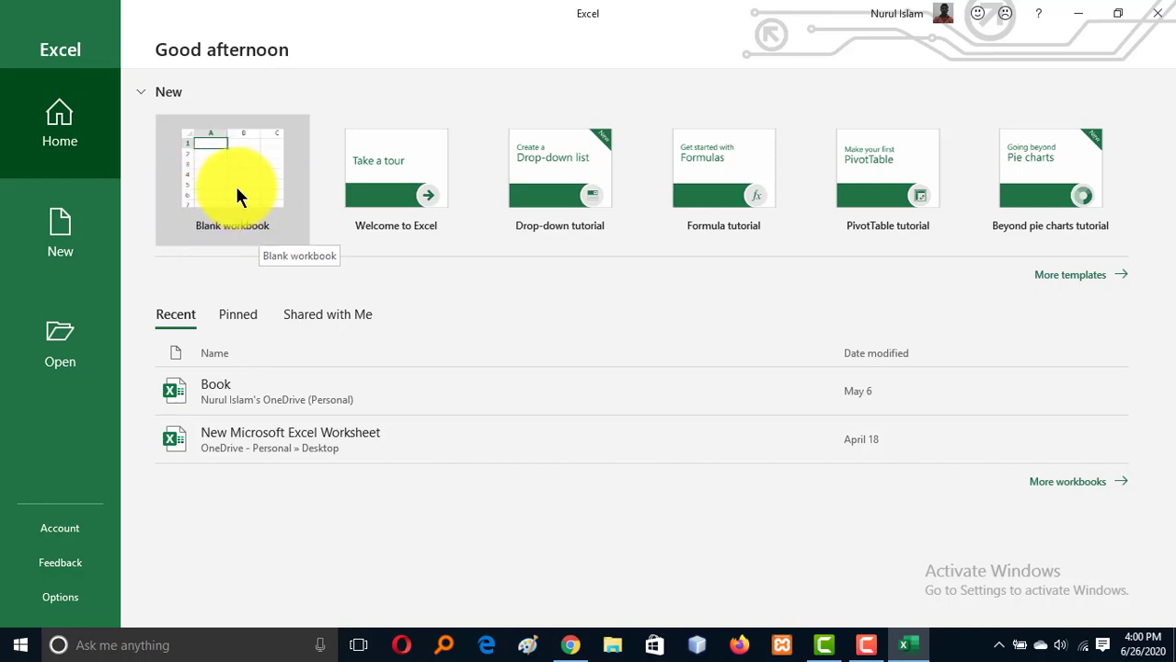
# Look through the New and Open pages, then create a blank workbook from Home.
pyautogui.click(83, 241)
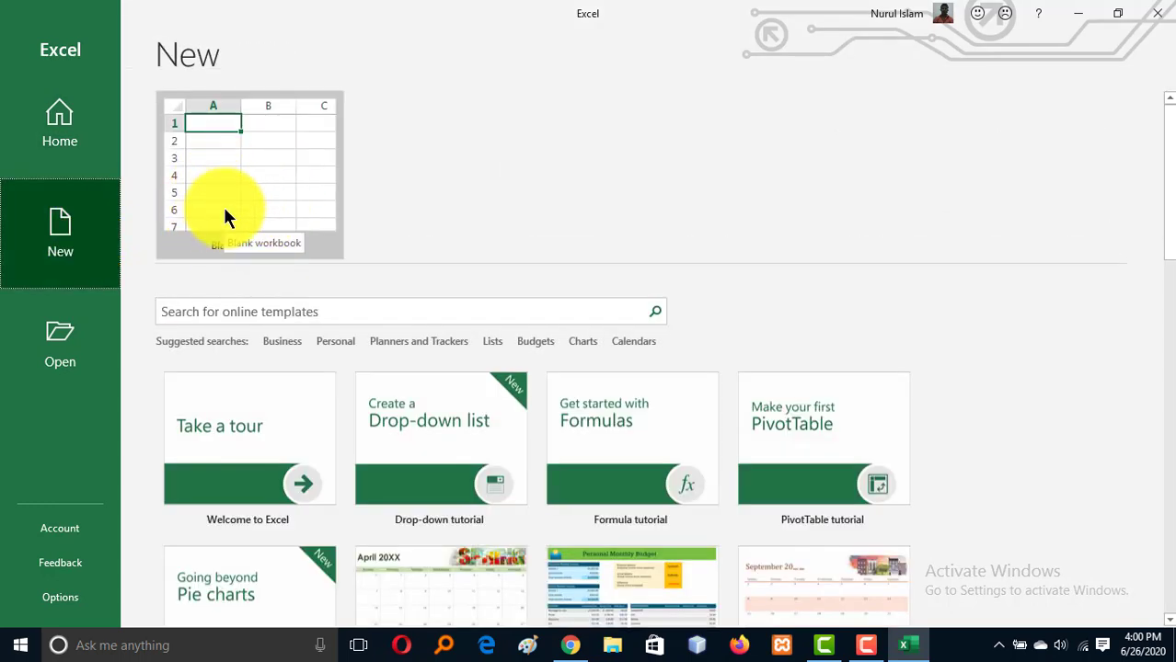
pyautogui.click(79, 354)
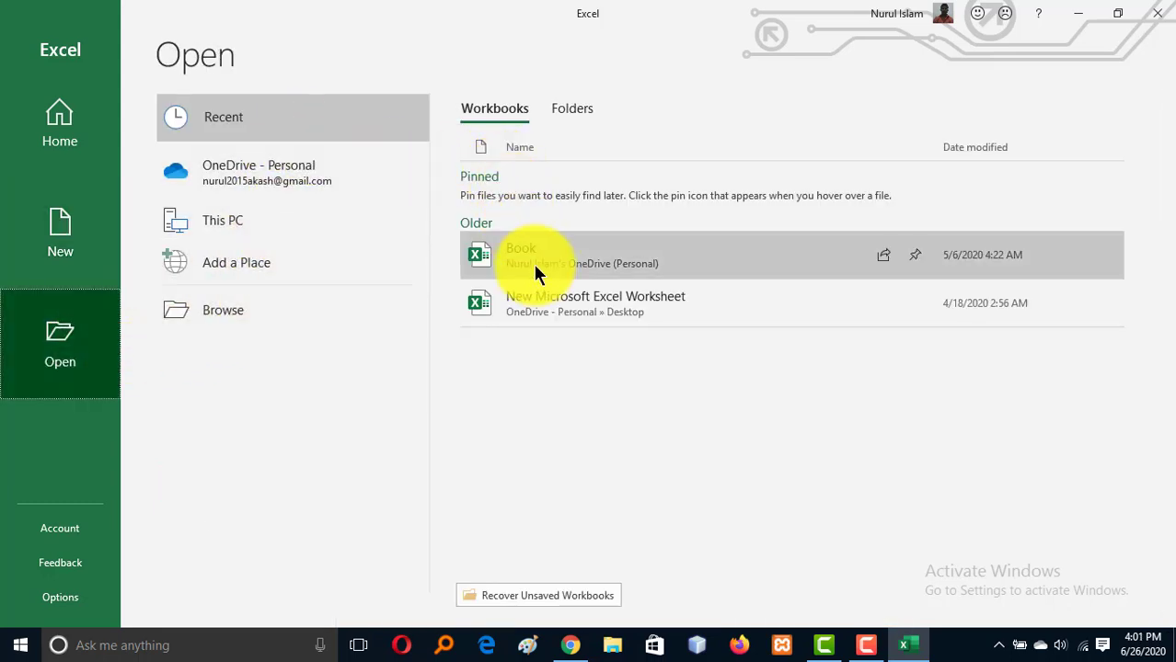
pyautogui.click(68, 140)
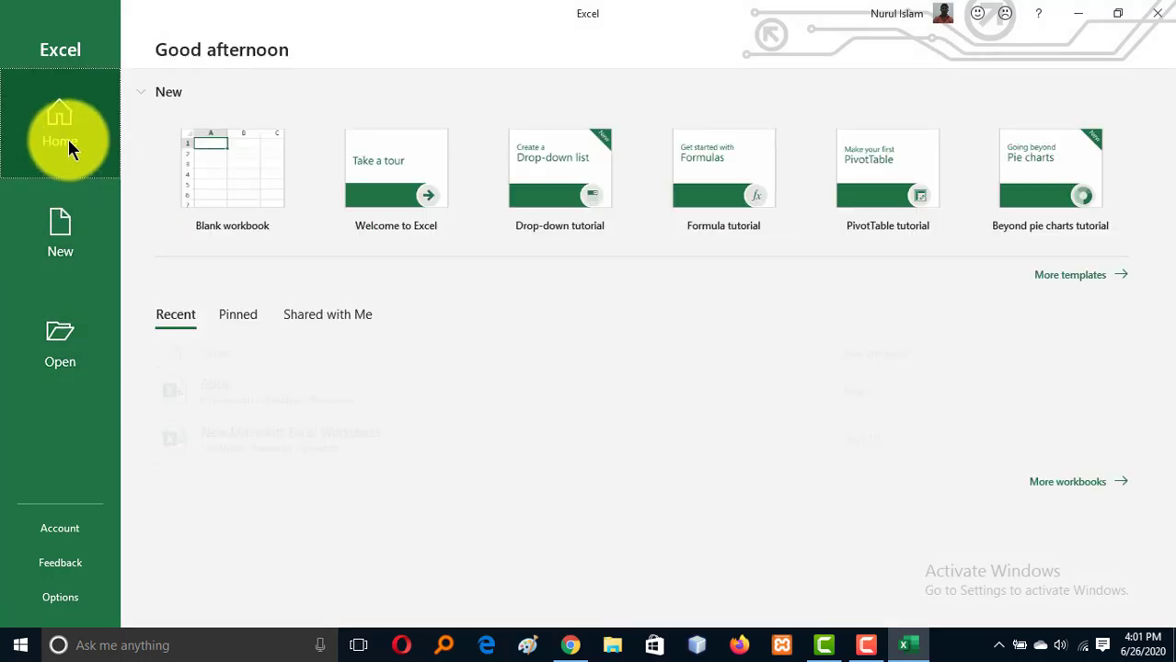
pyautogui.click(256, 207)
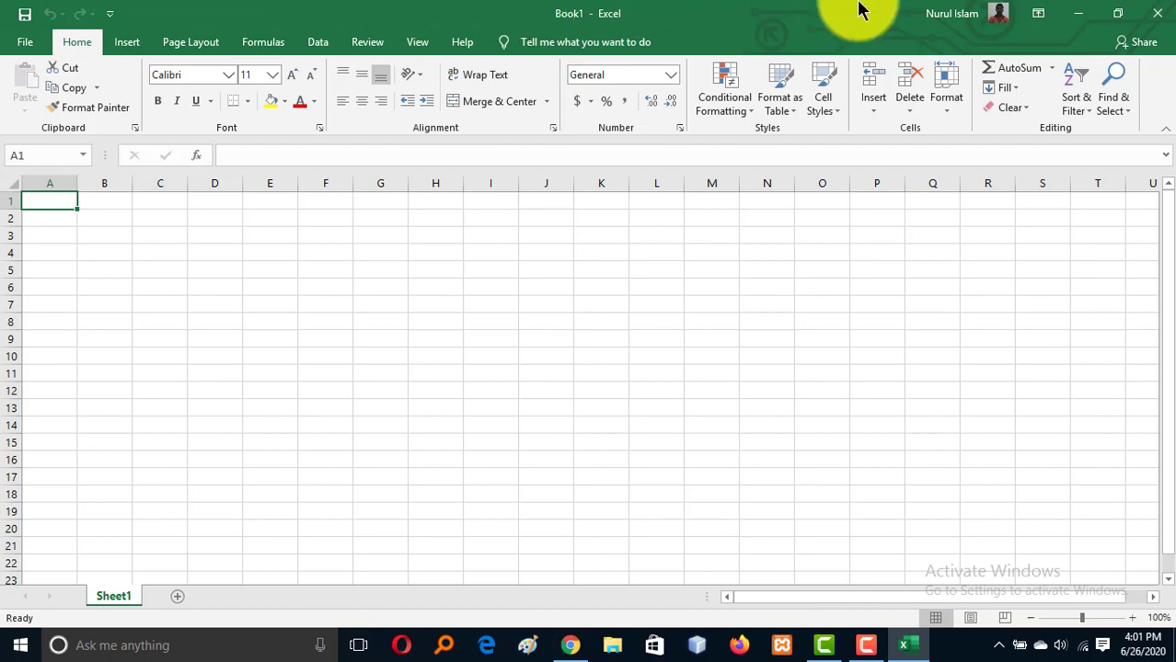
pyautogui.click(138, 44)
pyautogui.click(193, 43)
pyautogui.click(263, 43)
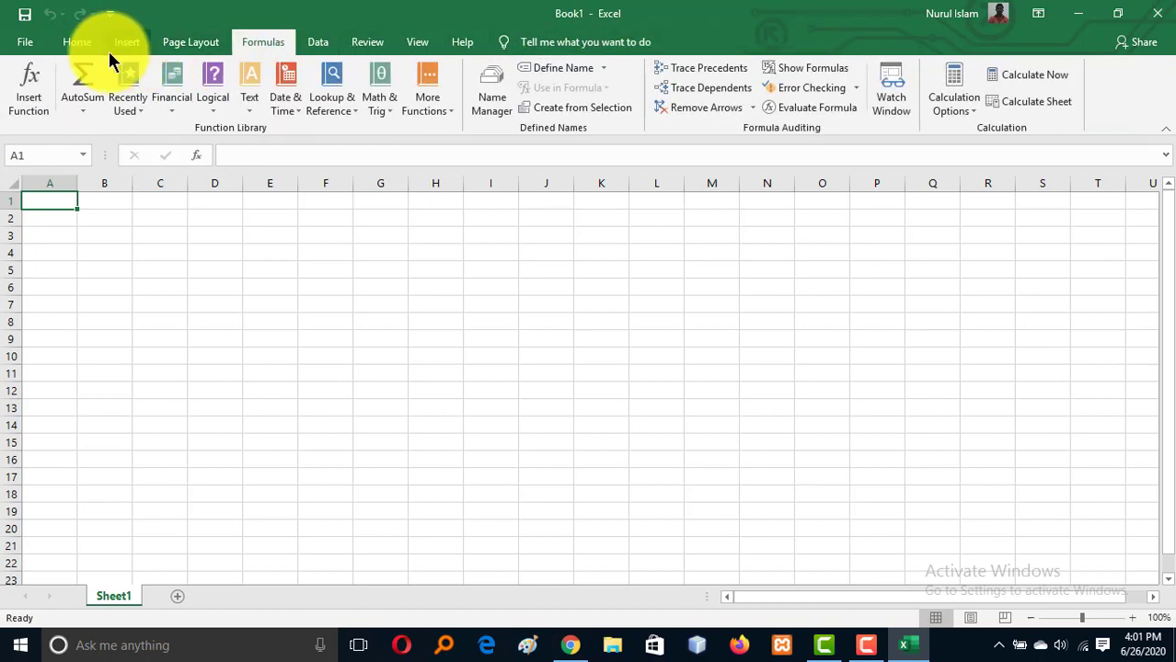
pyautogui.click(77, 43)
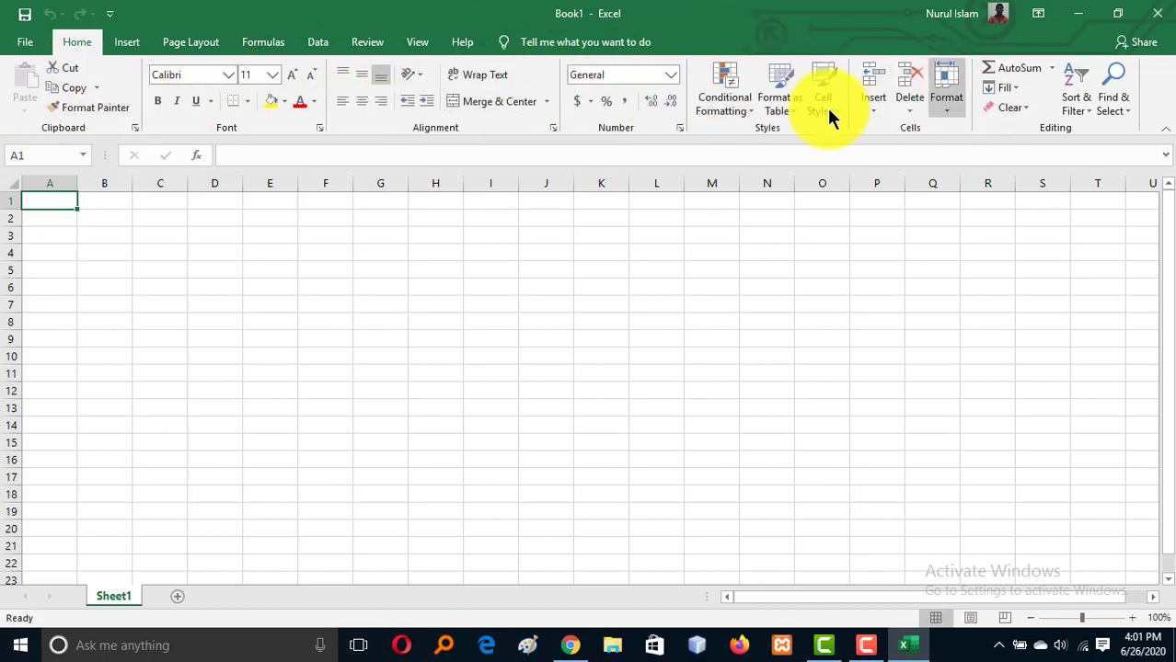
pyautogui.click(124, 42)
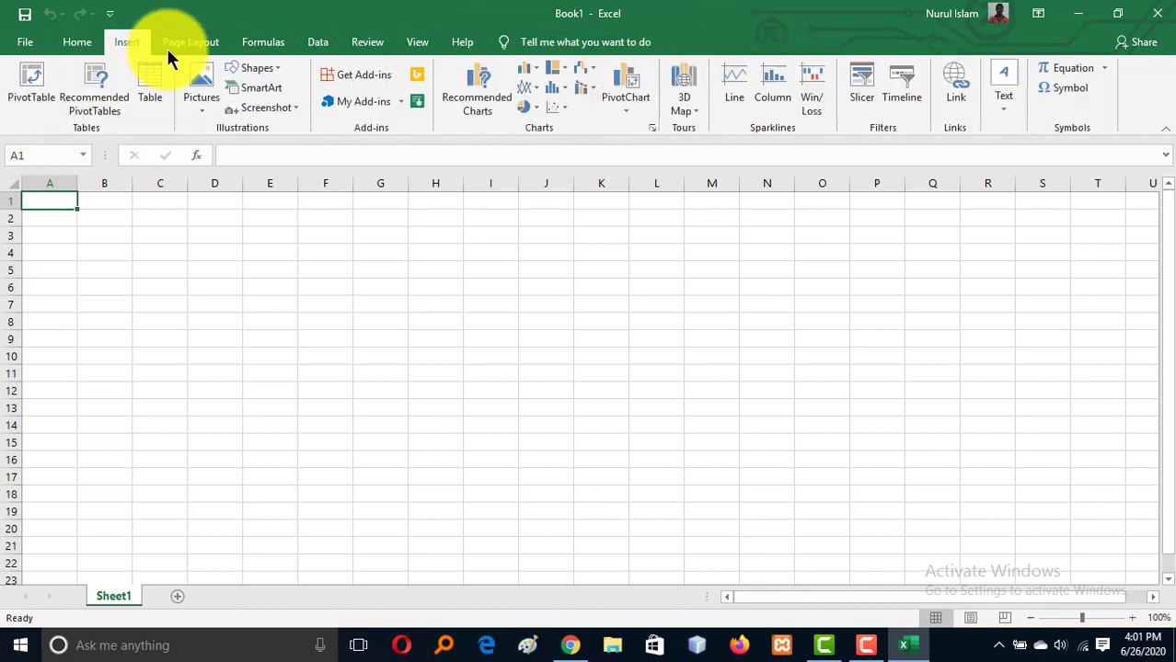
pyautogui.click(179, 41)
pyautogui.click(77, 44)
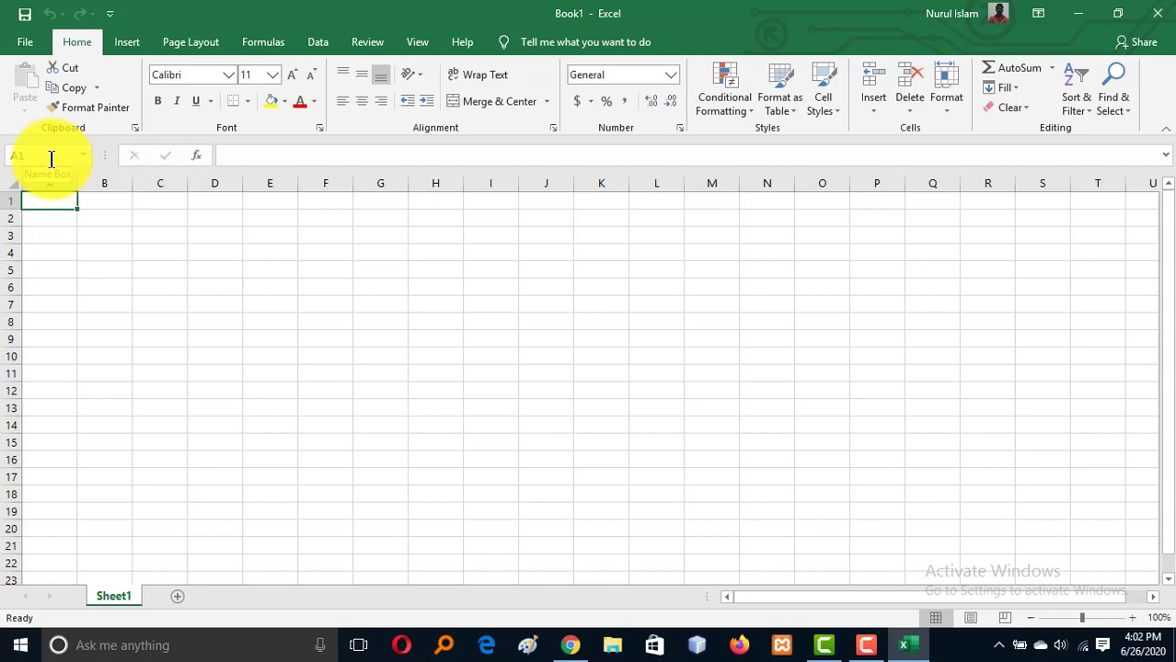
pyautogui.click(501, 323)
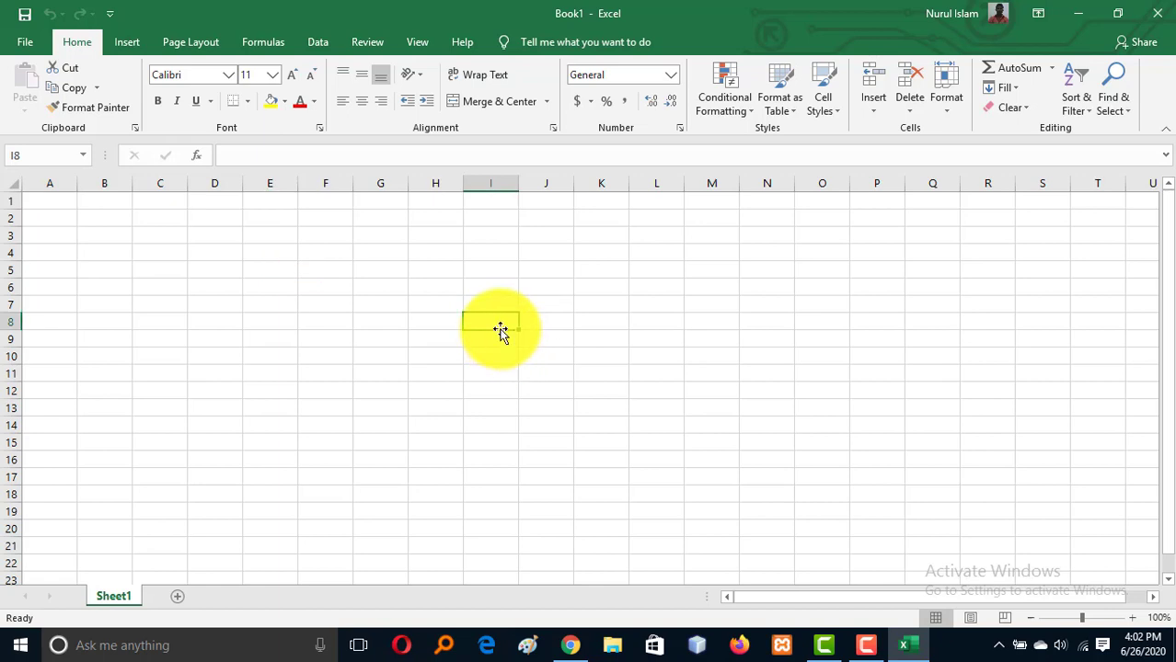
pyautogui.click(322, 355)
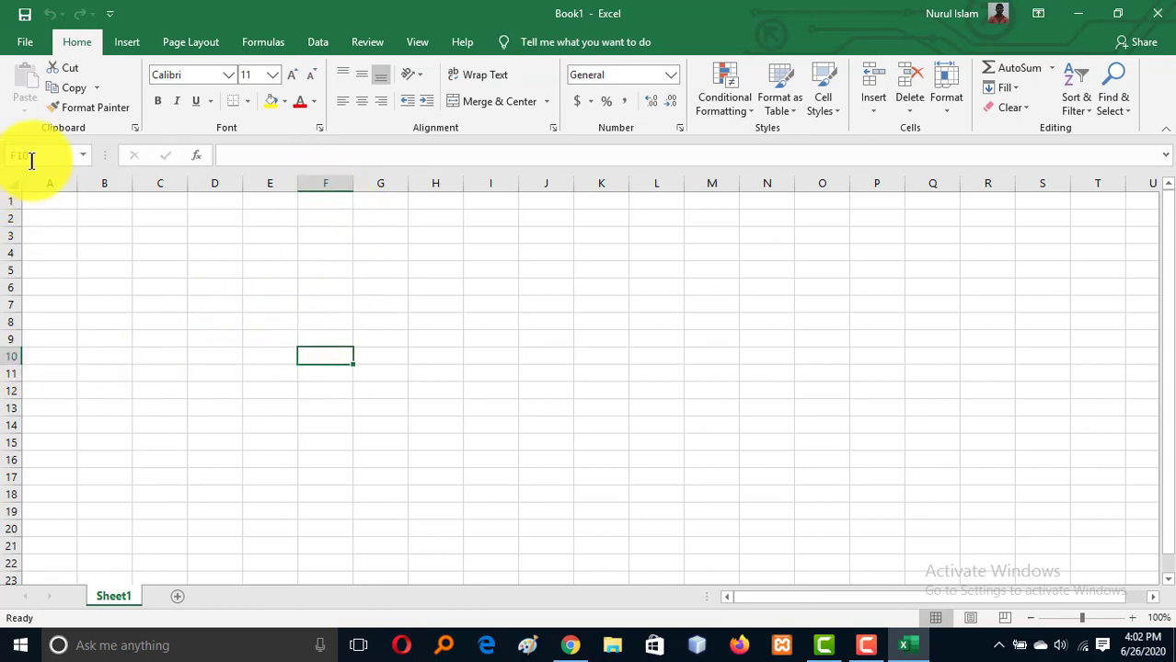
pyautogui.click(333, 287)
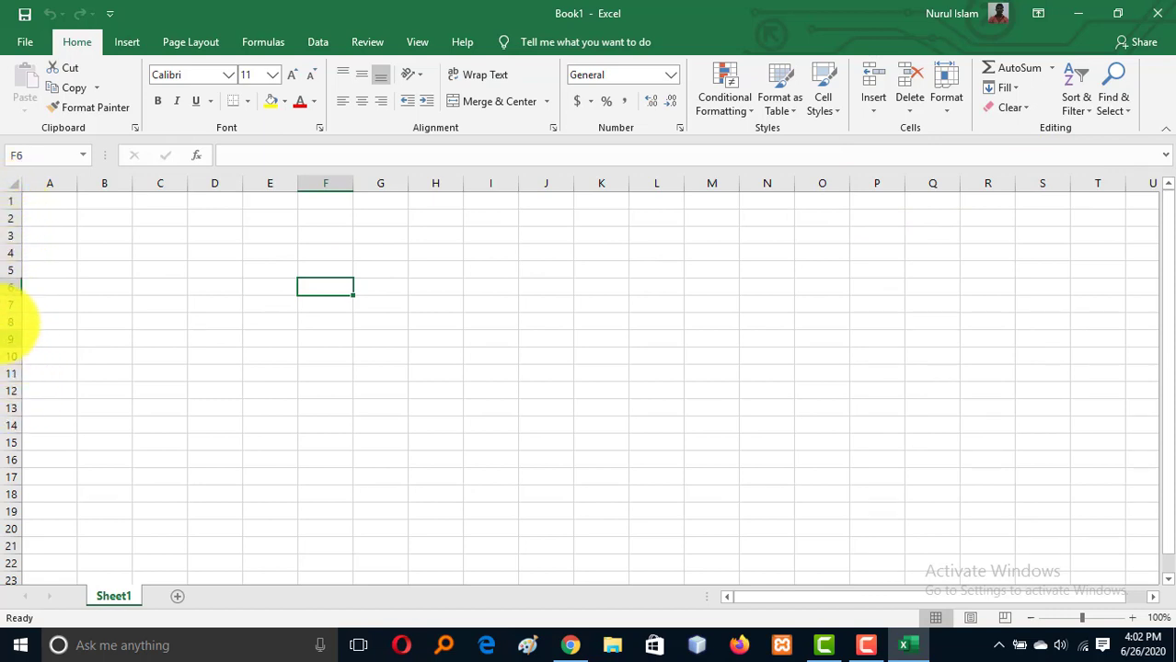
pyautogui.click(10, 253)
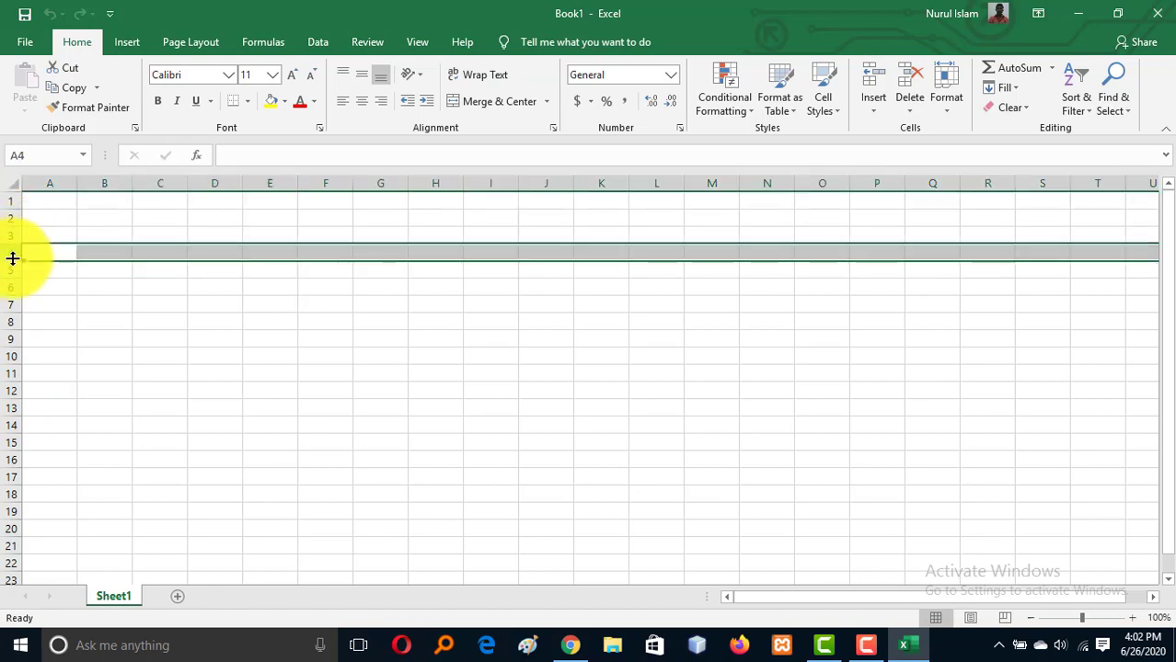
pyautogui.click(360, 337)
pyautogui.click(232, 320)
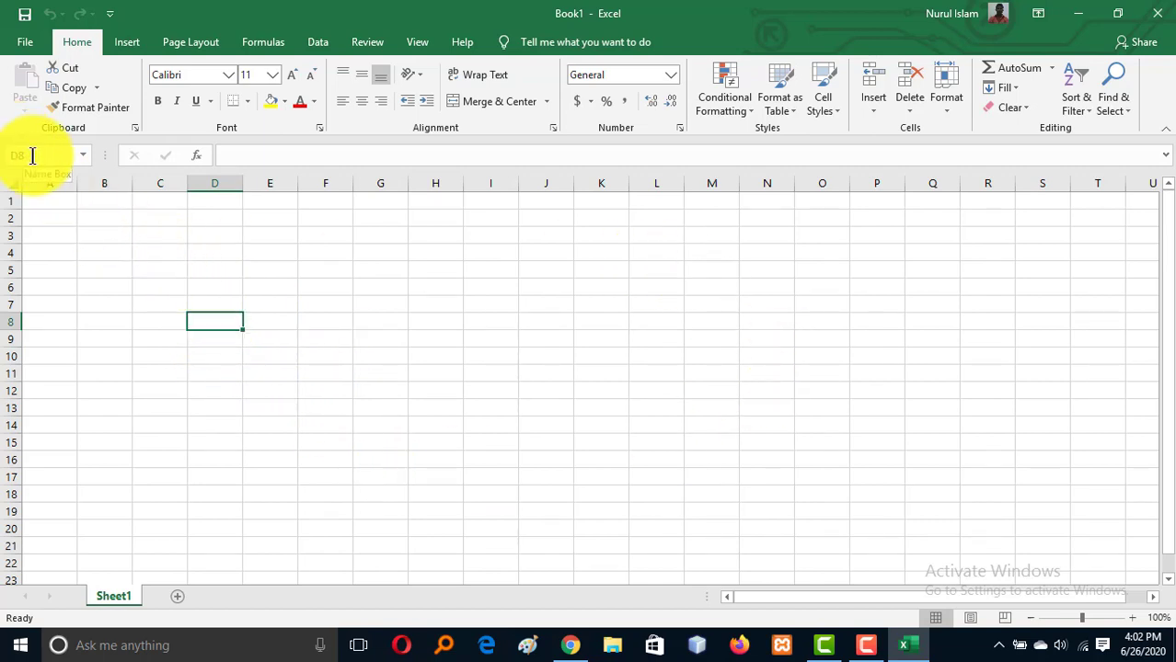
pyautogui.click(398, 318)
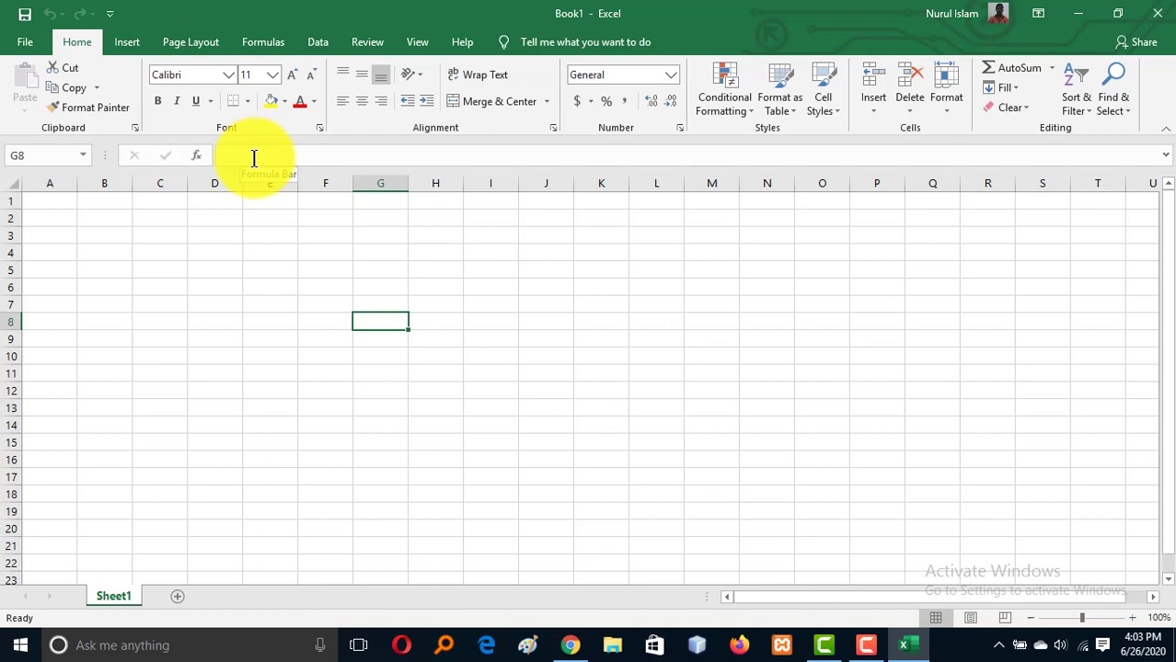
# Rename the Sheet1 tab to 'Page - 1'.
pyautogui.rightClick(113, 593)
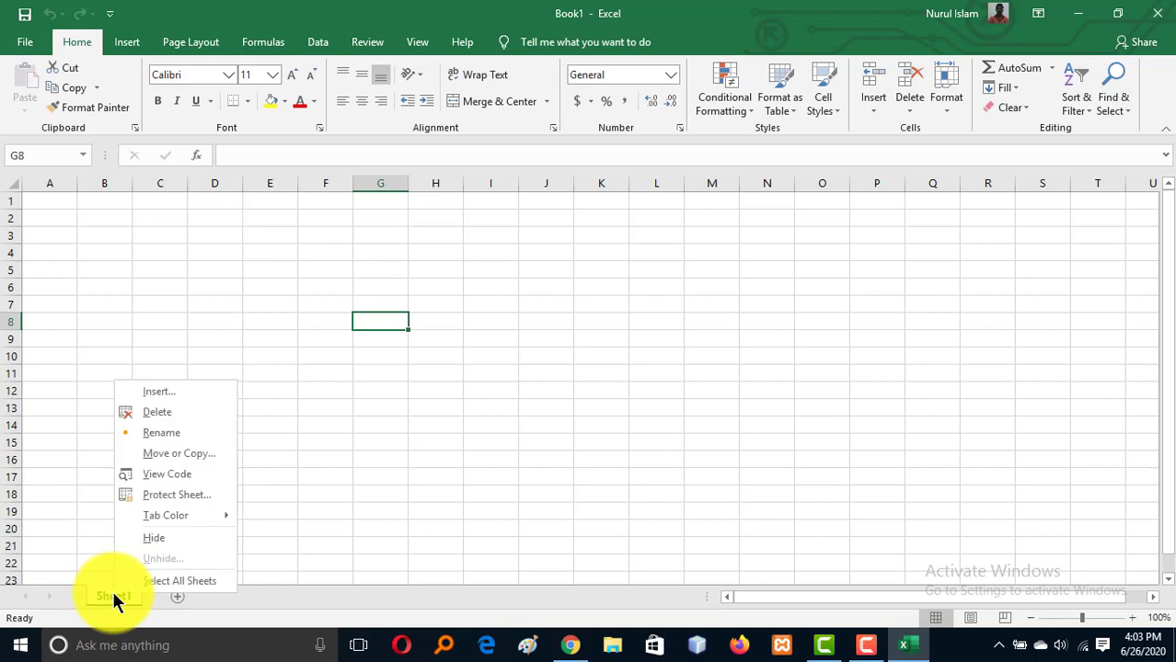
pyautogui.click(162, 433)
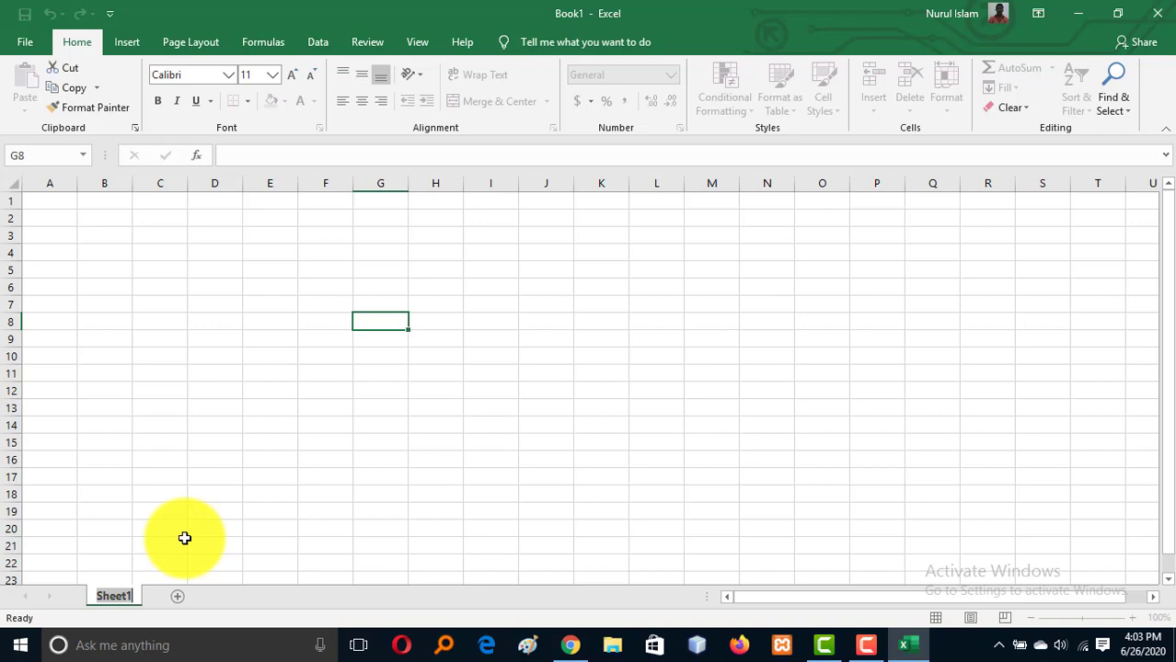
pyautogui.write('Pag')
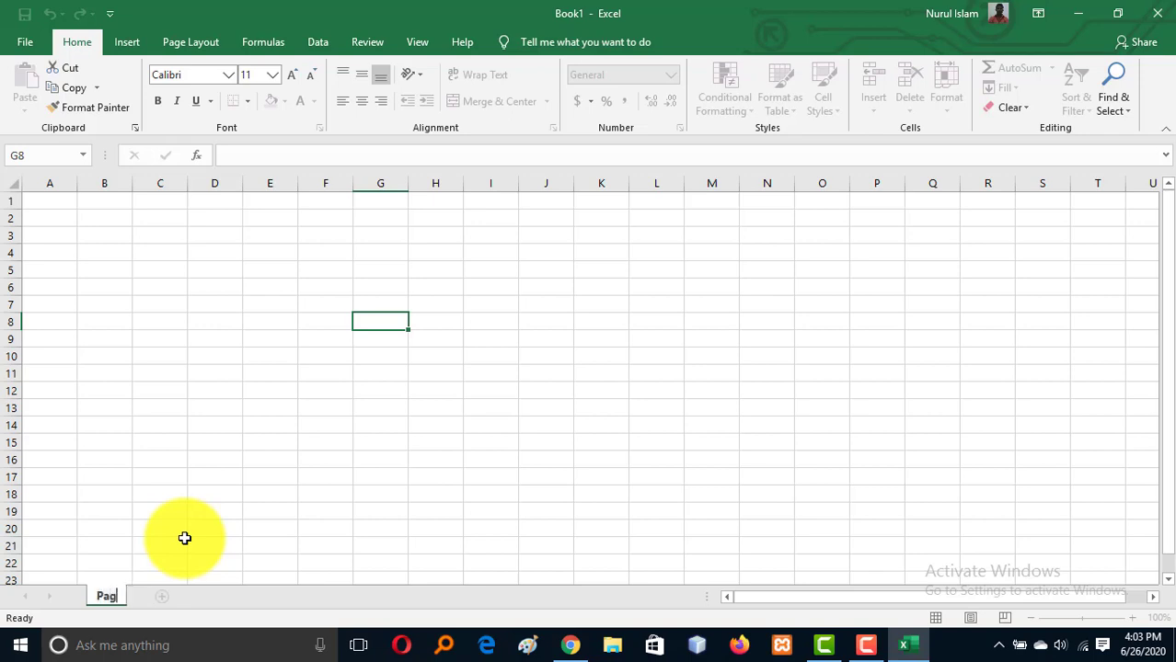
pyautogui.write('e - 1')
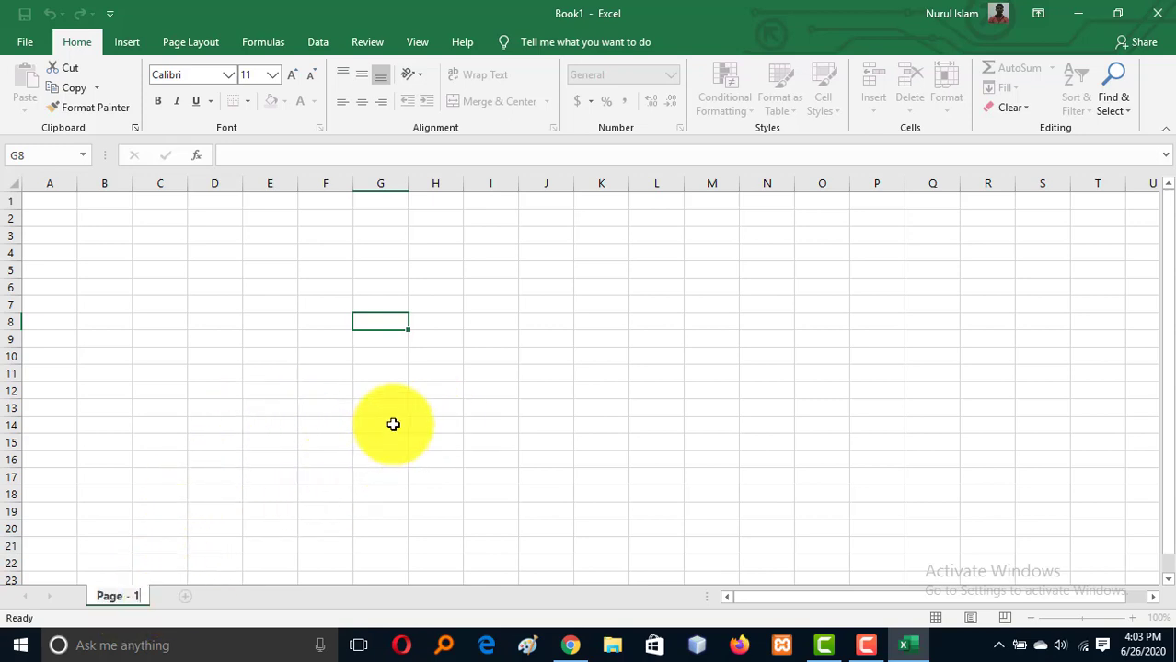
pyautogui.click(420, 420)
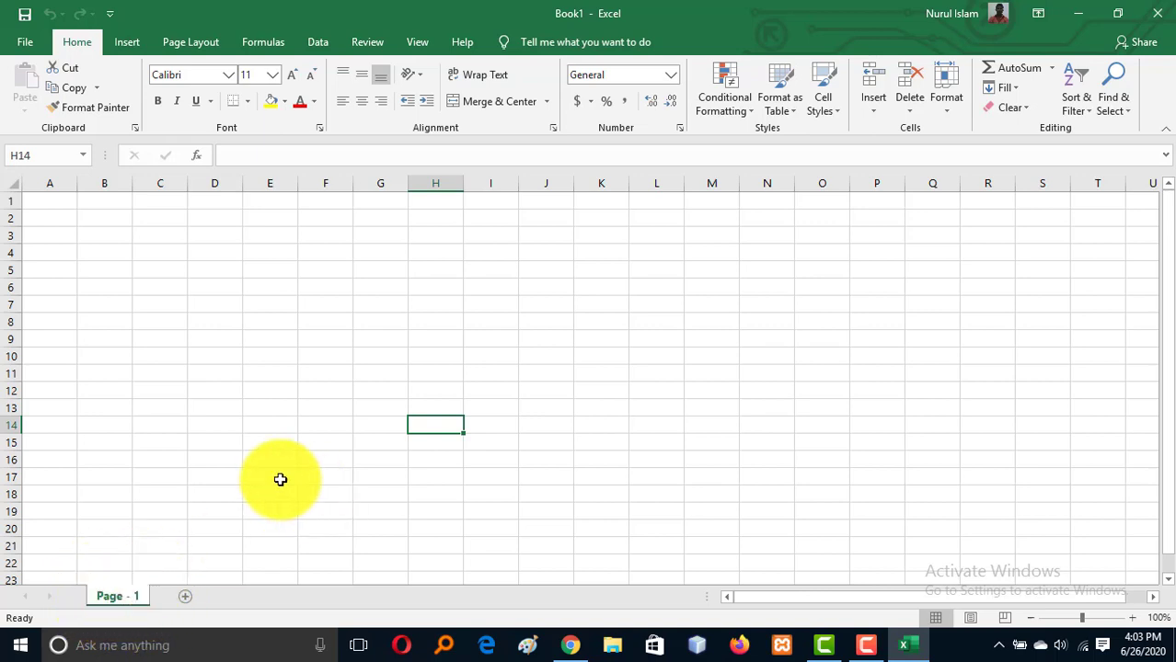
# Add a second worksheet and enter 52 in cell G12 of Page - 1.
pyautogui.click(185, 595)
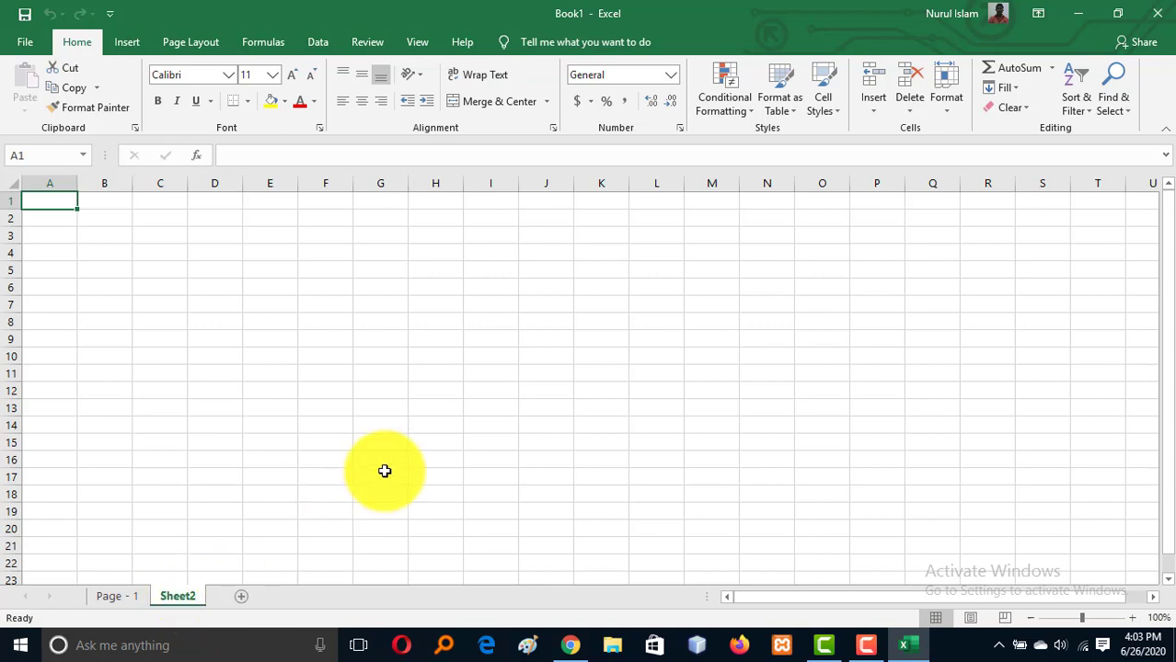
pyautogui.click(113, 596)
pyautogui.click(382, 390)
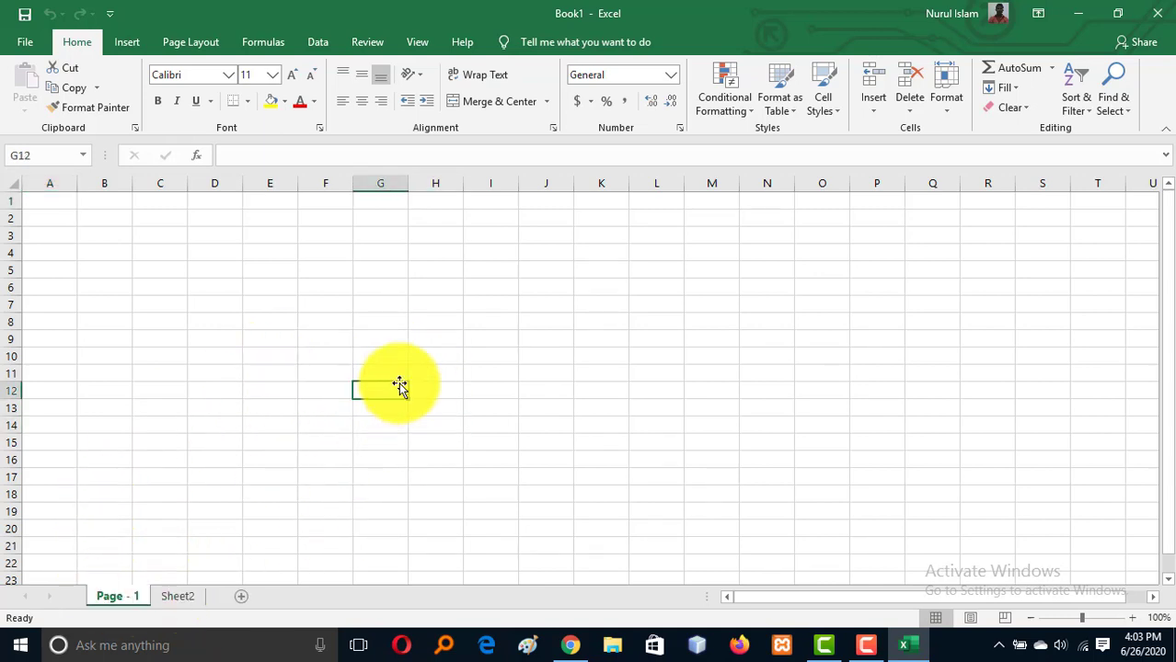
pyautogui.write('52')
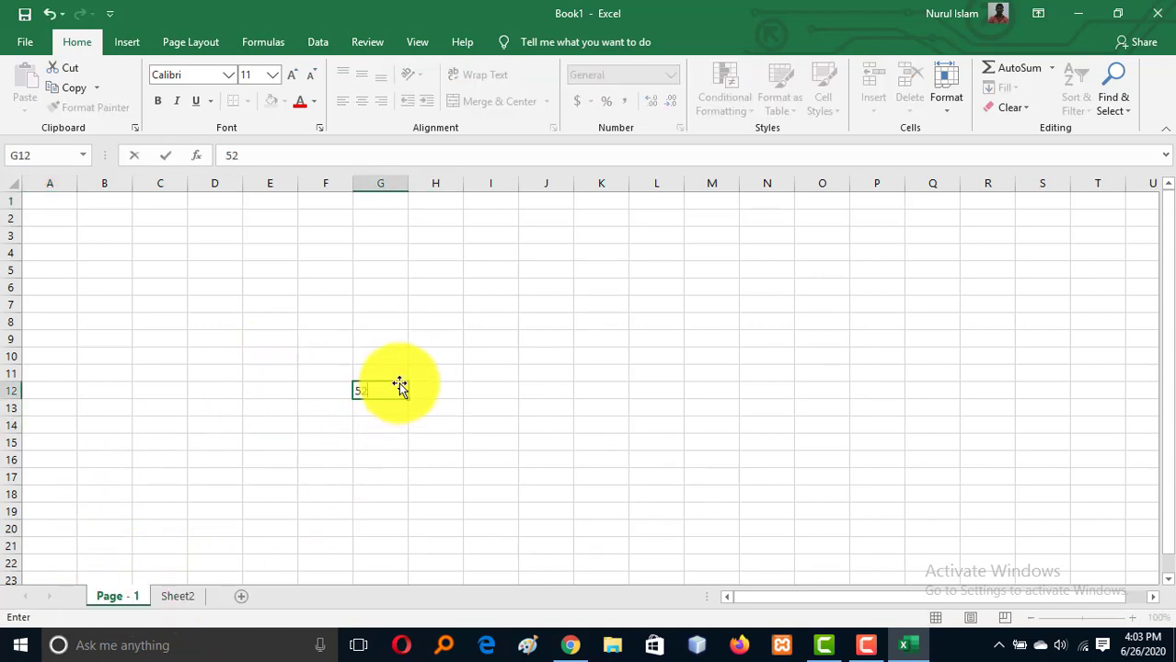
pyautogui.click(184, 600)
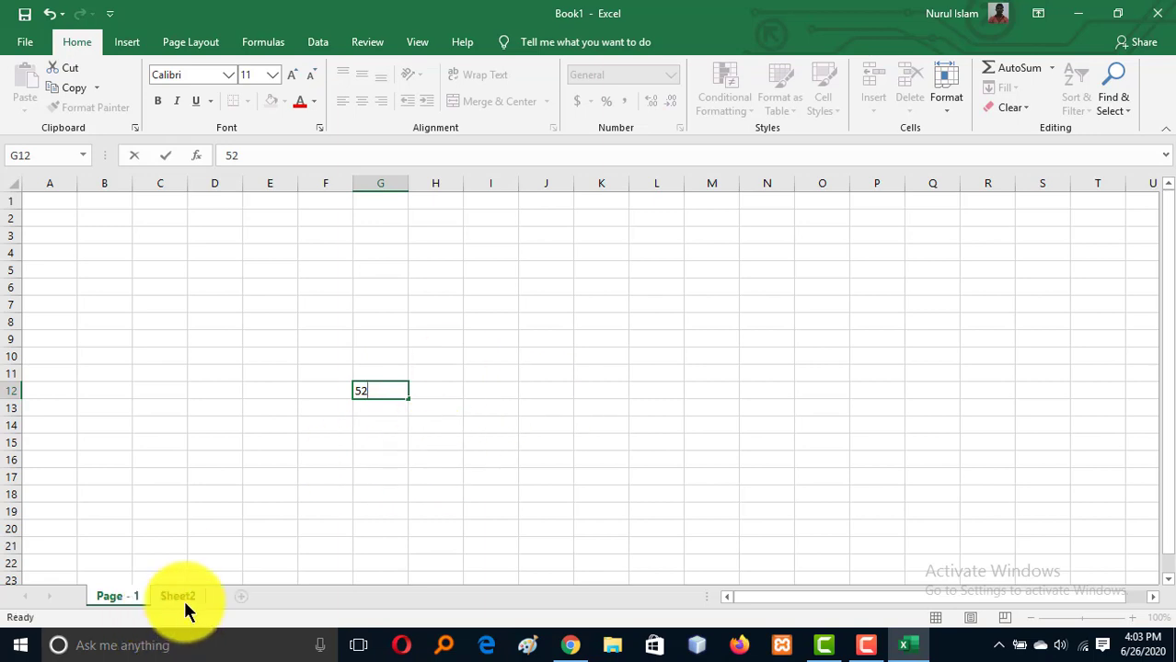
# Enter 45 on Sheet2, check Page - 1, and return to Sheet2.
pyautogui.click(421, 392)
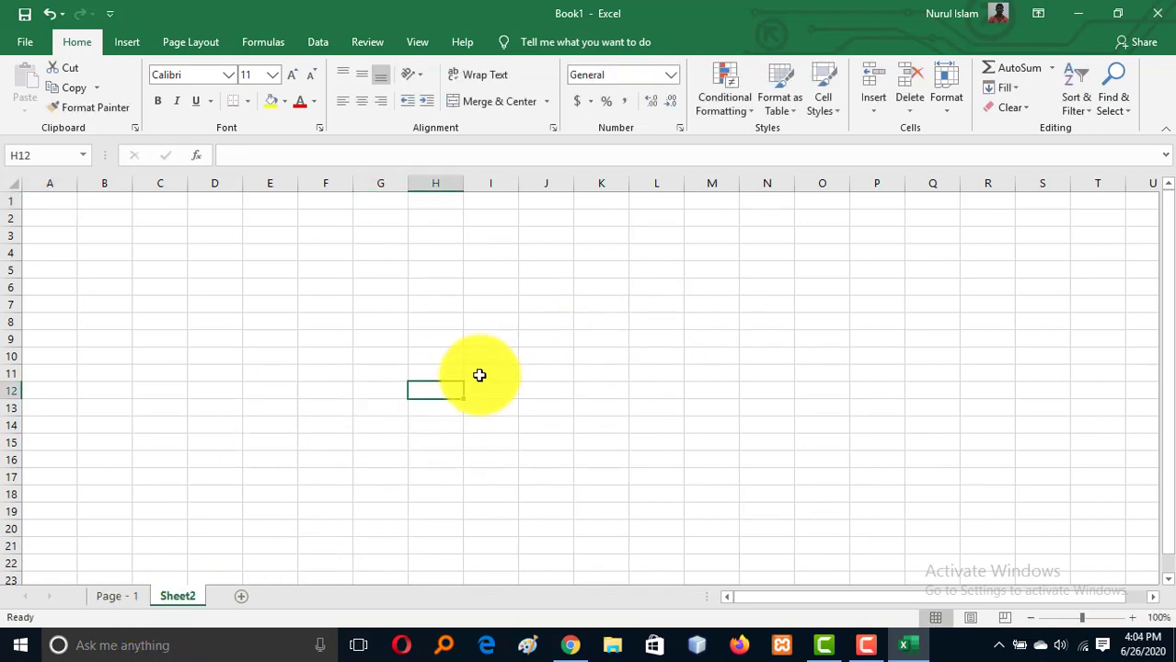
pyautogui.write('45')
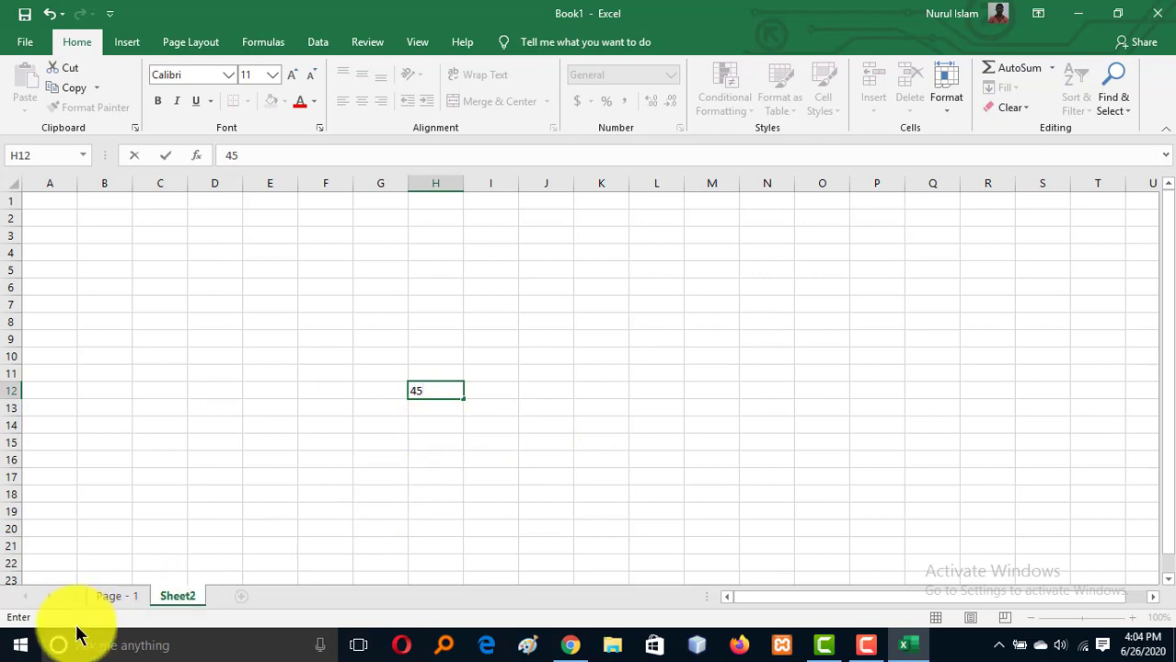
pyautogui.click(117, 598)
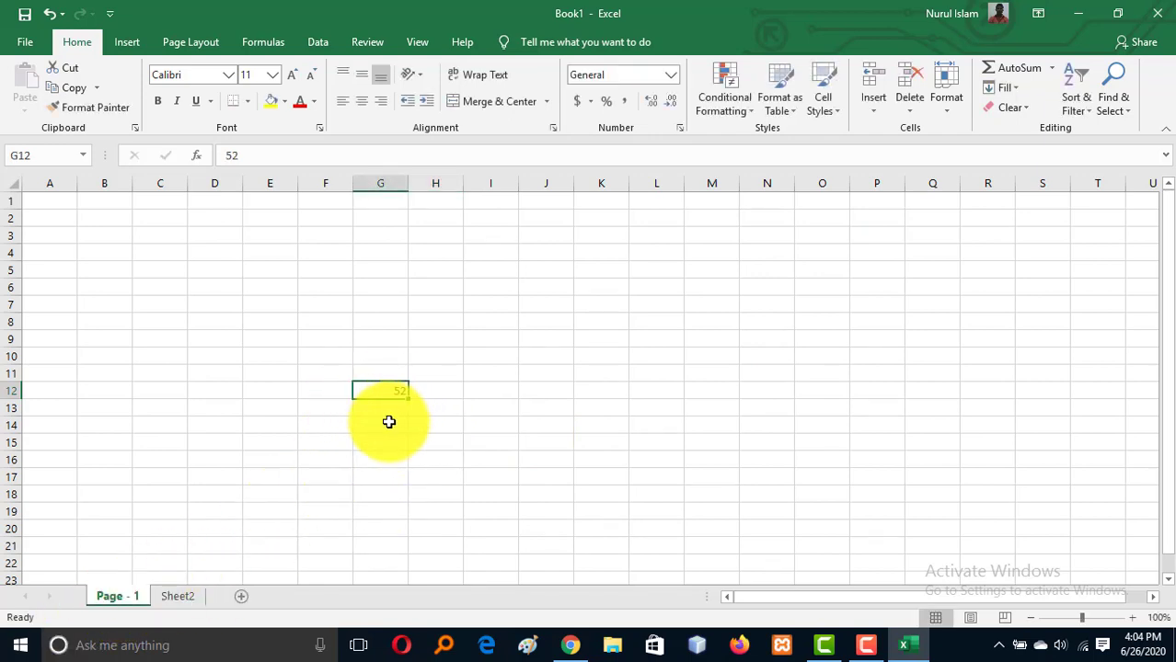
pyautogui.click(174, 598)
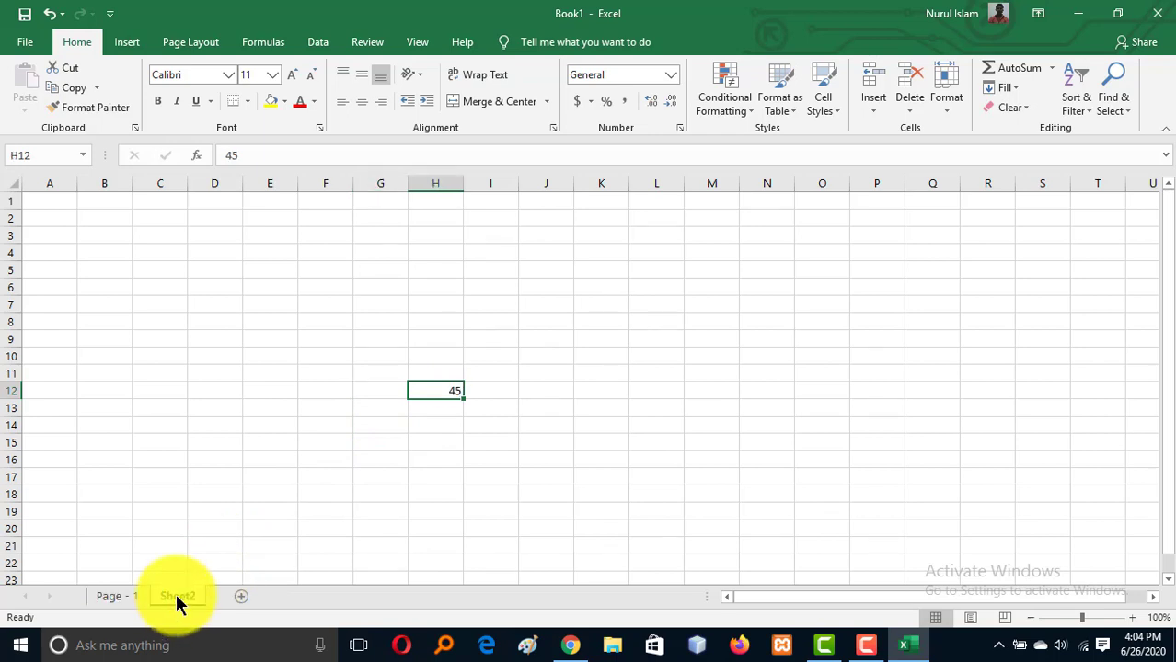
# Permanently delete Sheet2, leaving only the Page - 1 worksheet.
pyautogui.rightClick(176, 595)
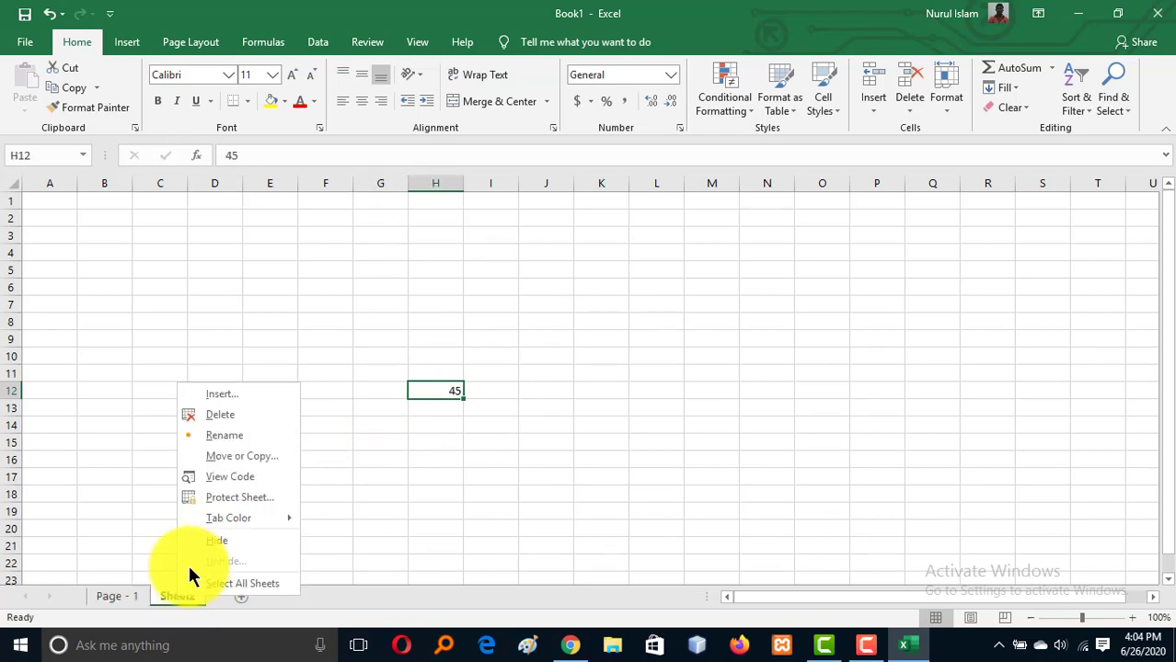
pyautogui.click(228, 416)
pyautogui.click(563, 371)
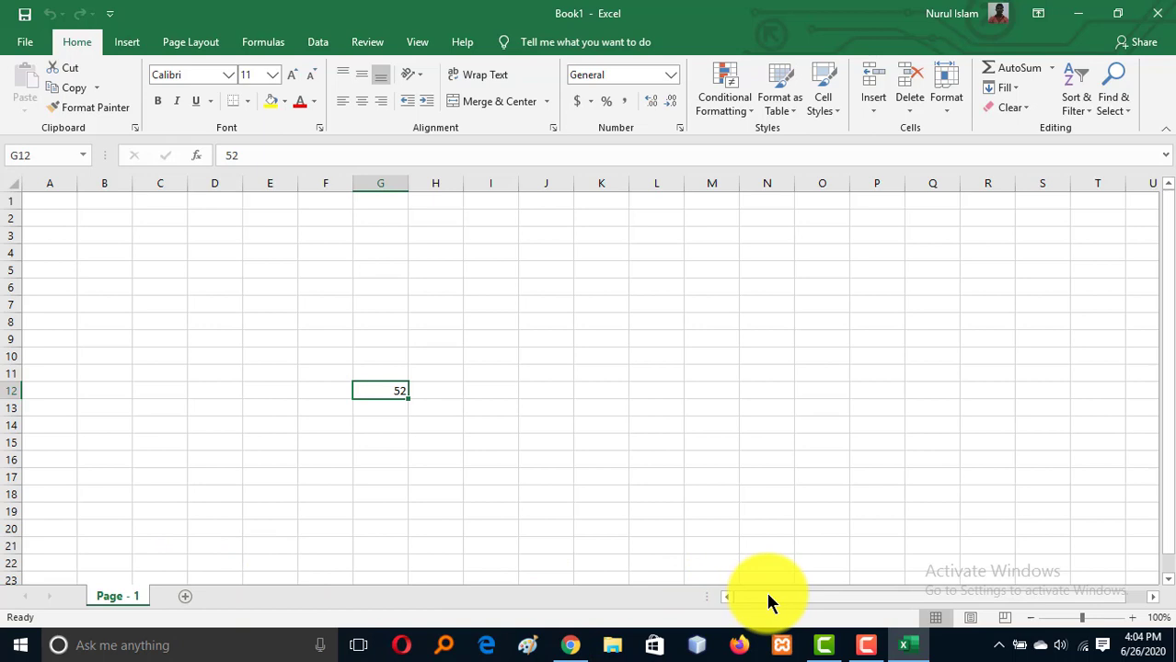
pyautogui.moveTo(768, 594)
pyautogui.mouseDown()
pyautogui.moveTo(819, 587)
pyautogui.moveTo(749, 605)
pyautogui.mouseUp()
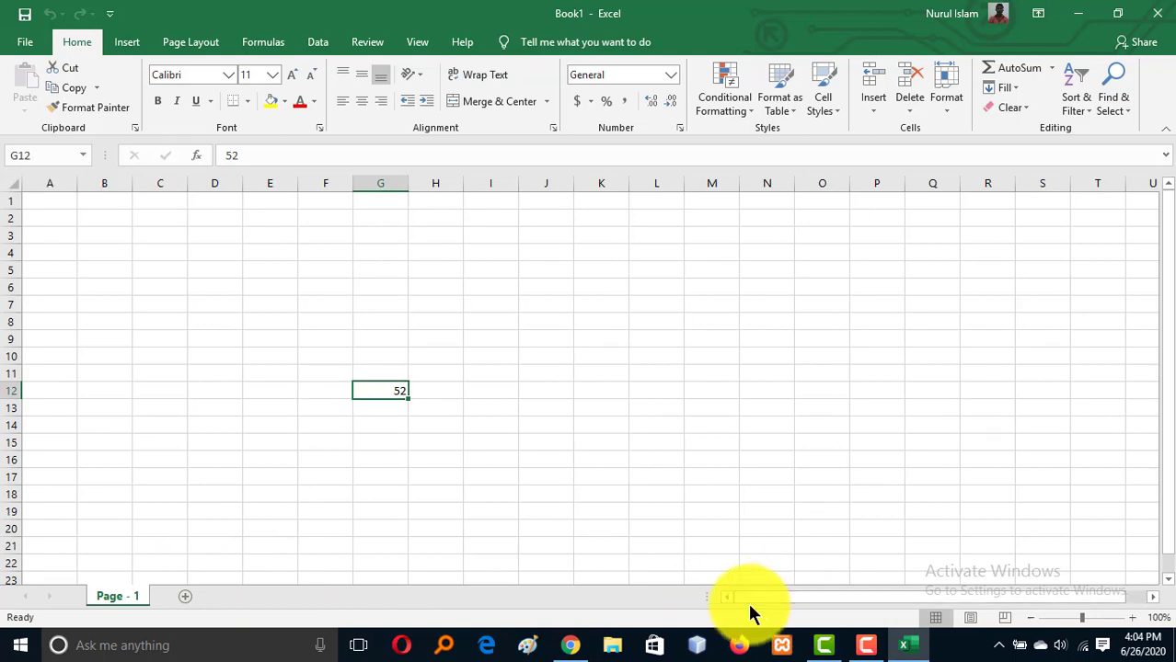
pyautogui.moveTo(820, 600)
pyautogui.mouseDown()
pyautogui.moveTo(803, 596)
pyautogui.moveTo(874, 588)
pyautogui.moveTo(803, 594)
pyautogui.moveTo(801, 607)
pyautogui.moveTo(898, 596)
pyautogui.mouseUp()
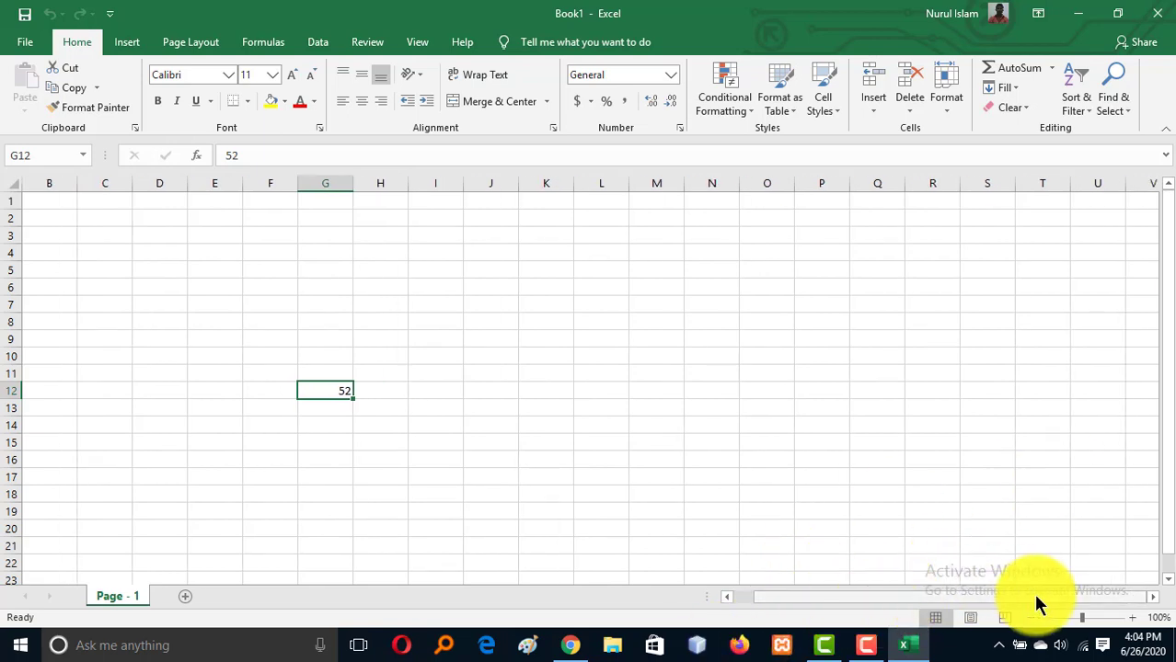
pyautogui.moveTo(952, 596); pyautogui.dragTo(897, 596)
pyautogui.moveTo(1170, 321); pyautogui.dragTo(1078, 384)
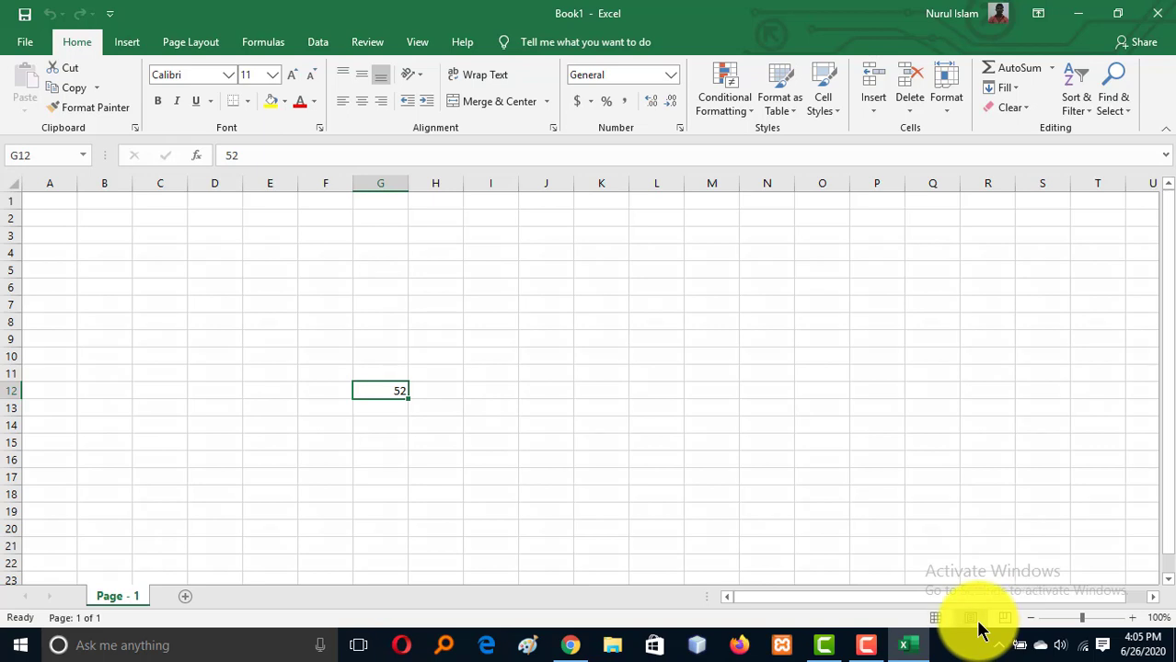
# Show Page - 1 in Page Layout view, then in Page Break Preview.
pyautogui.click(971, 619)
pyautogui.scroll(-5, 578, 419)
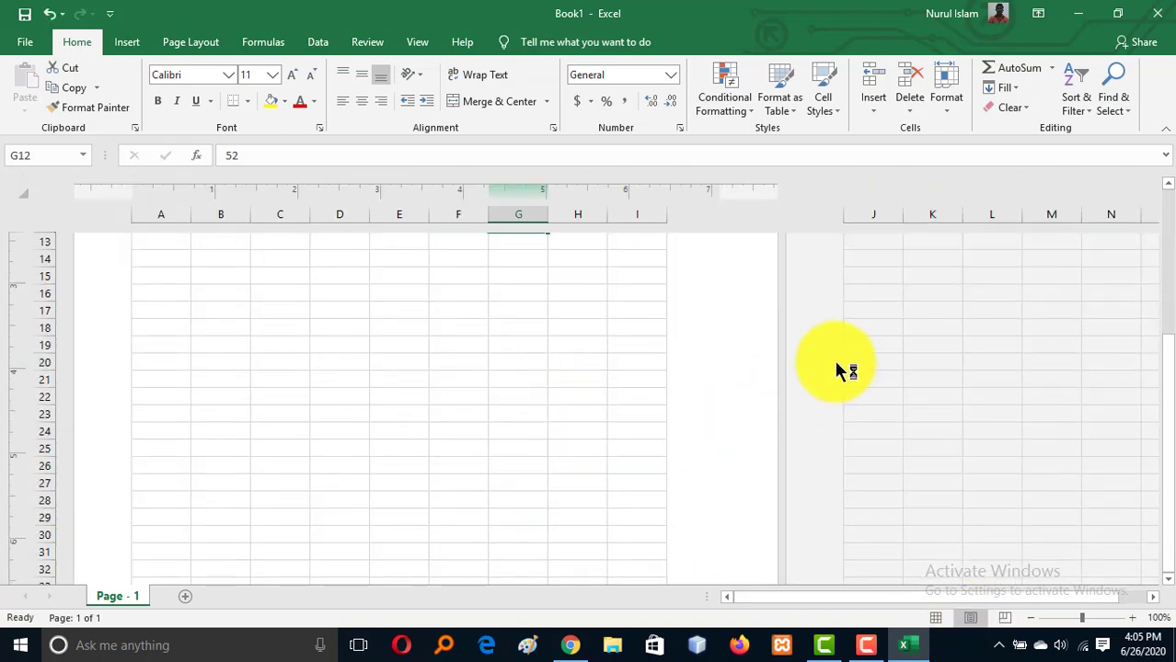
pyautogui.scroll(-3, 627, 464)
pyautogui.scroll(6, 629, 464)
pyautogui.scroll(3, 628, 465)
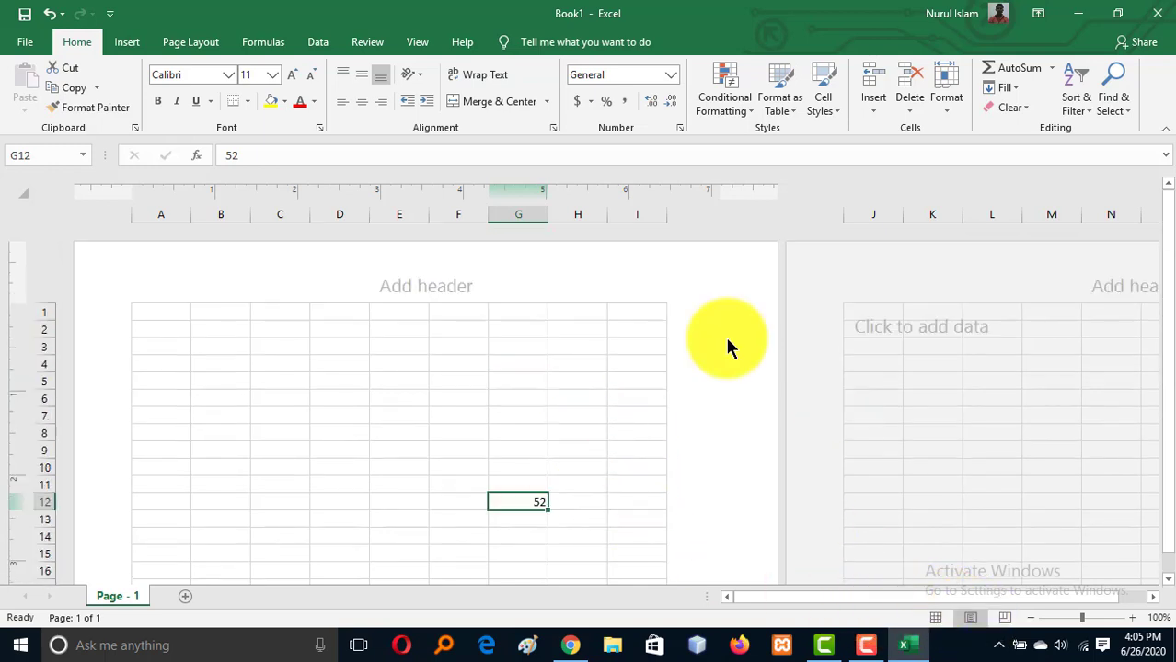
pyautogui.click(1006, 618)
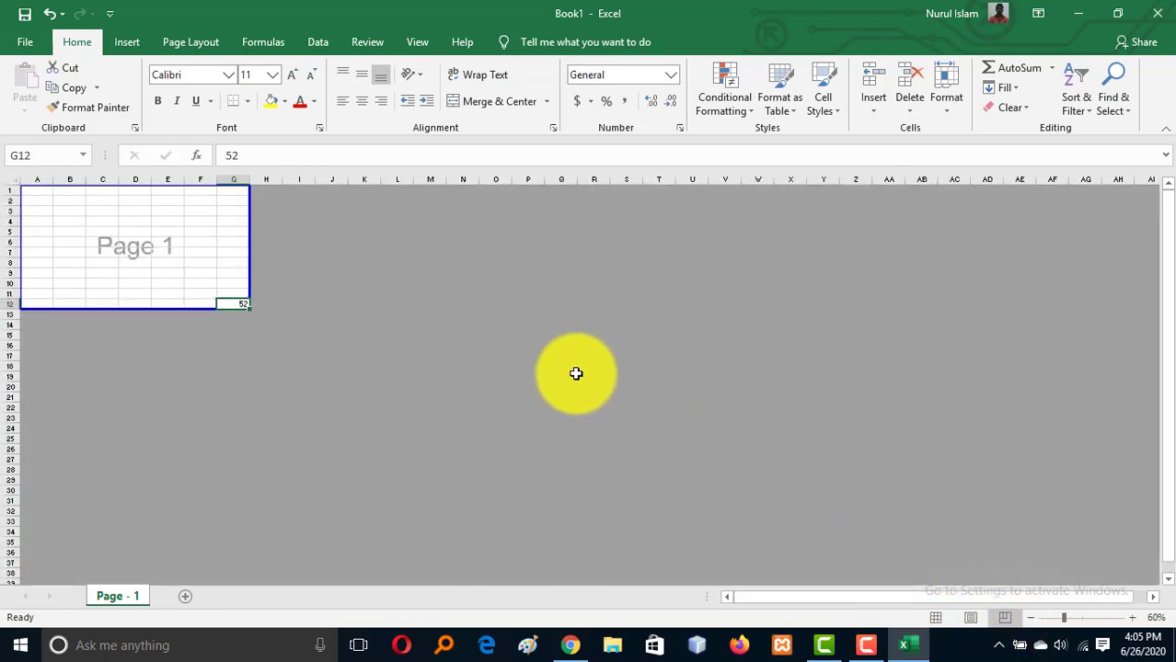
# Click around cells in Page Break Preview, then return the sheet to Normal view.
pyautogui.click(549, 373)
pyautogui.click(690, 394)
pyautogui.click(789, 324)
pyautogui.press('Left')
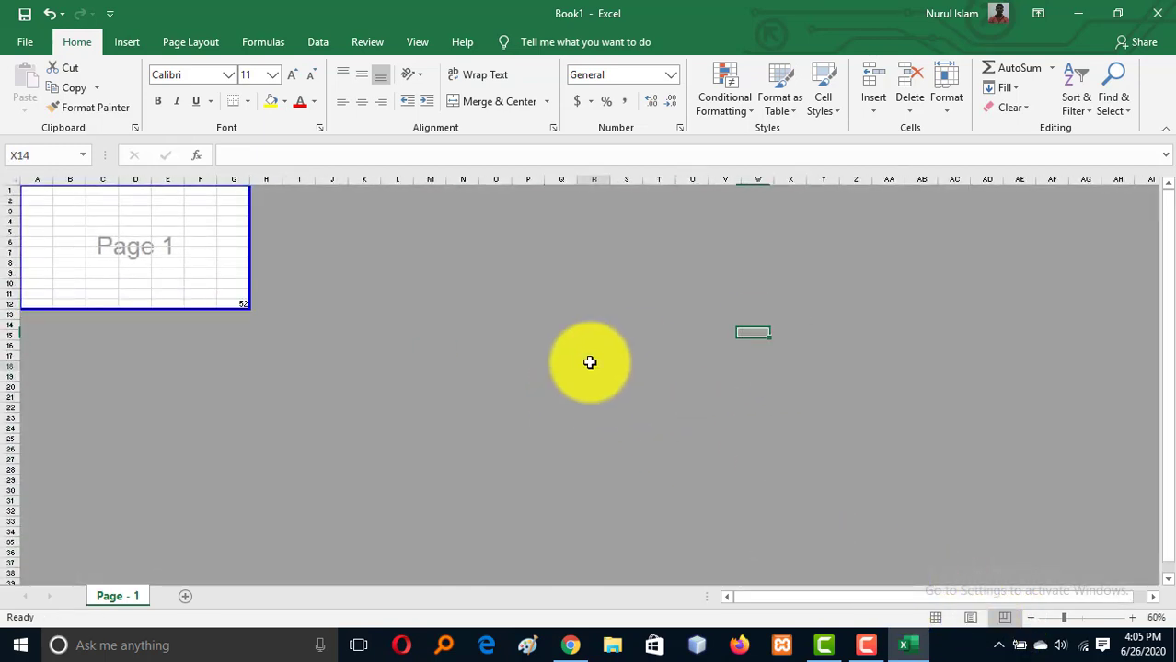
pyautogui.click(561, 442)
pyautogui.click(364, 426)
pyautogui.click(429, 376)
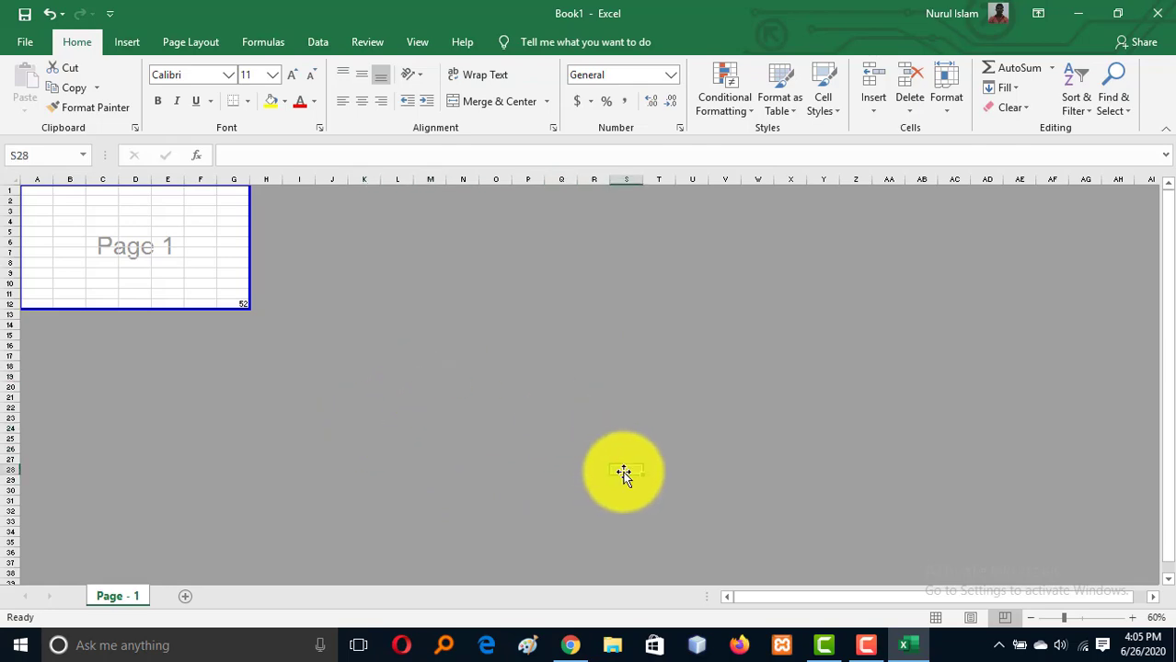
pyautogui.click(626, 470)
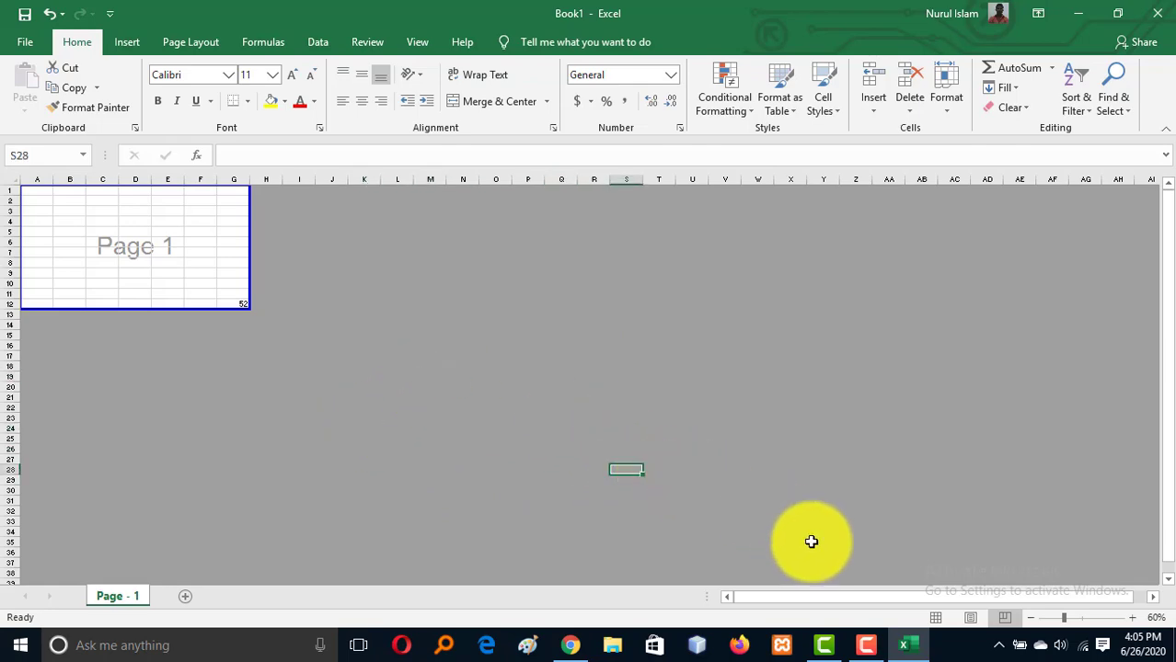
pyautogui.click(939, 616)
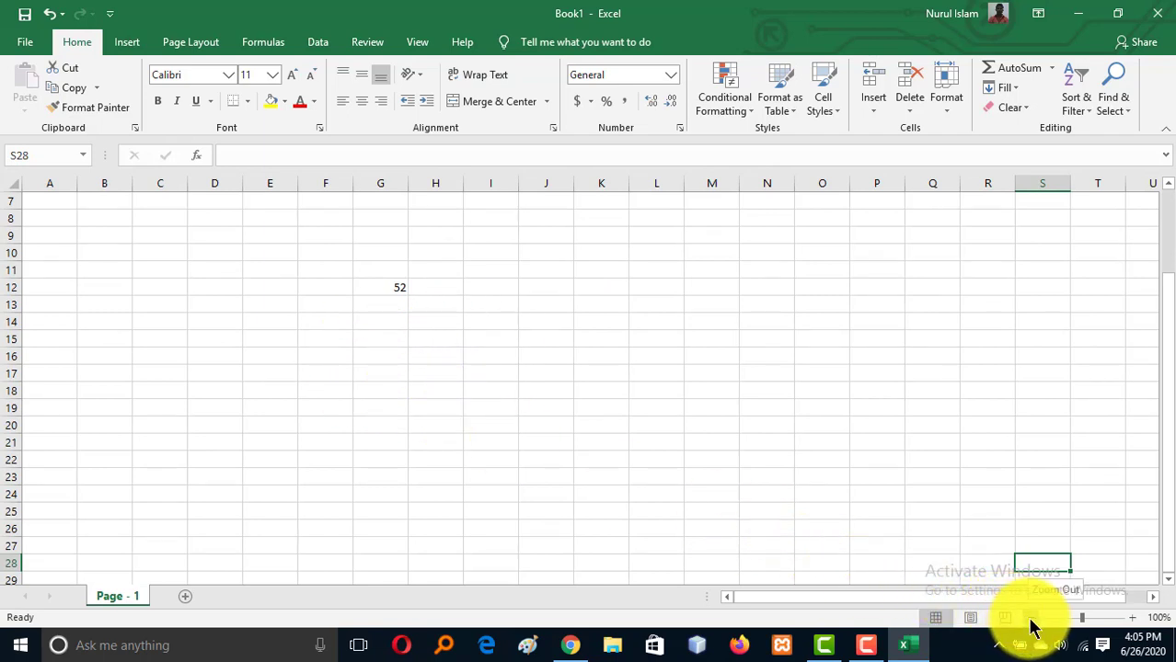
# Zoom the grid in two steps, then back out to 100%.
pyautogui.click(1132, 618)
pyautogui.click(1132, 618)
pyautogui.click(1132, 618)
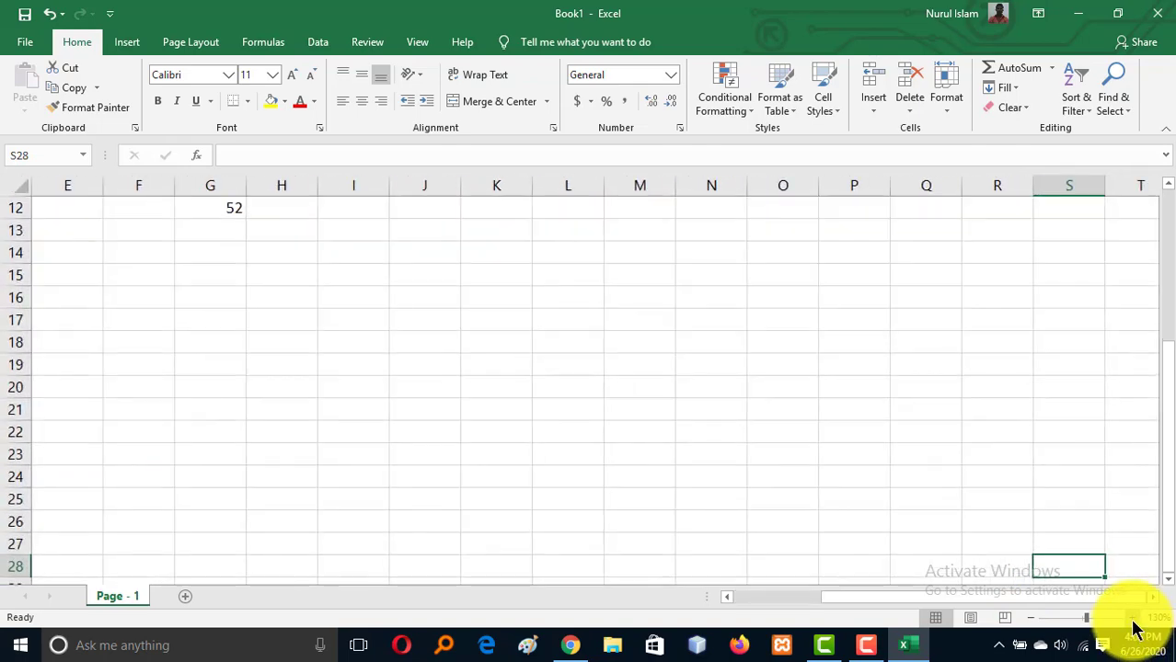
pyautogui.click(1033, 622)
pyautogui.click(1033, 622)
pyautogui.click(1033, 622)
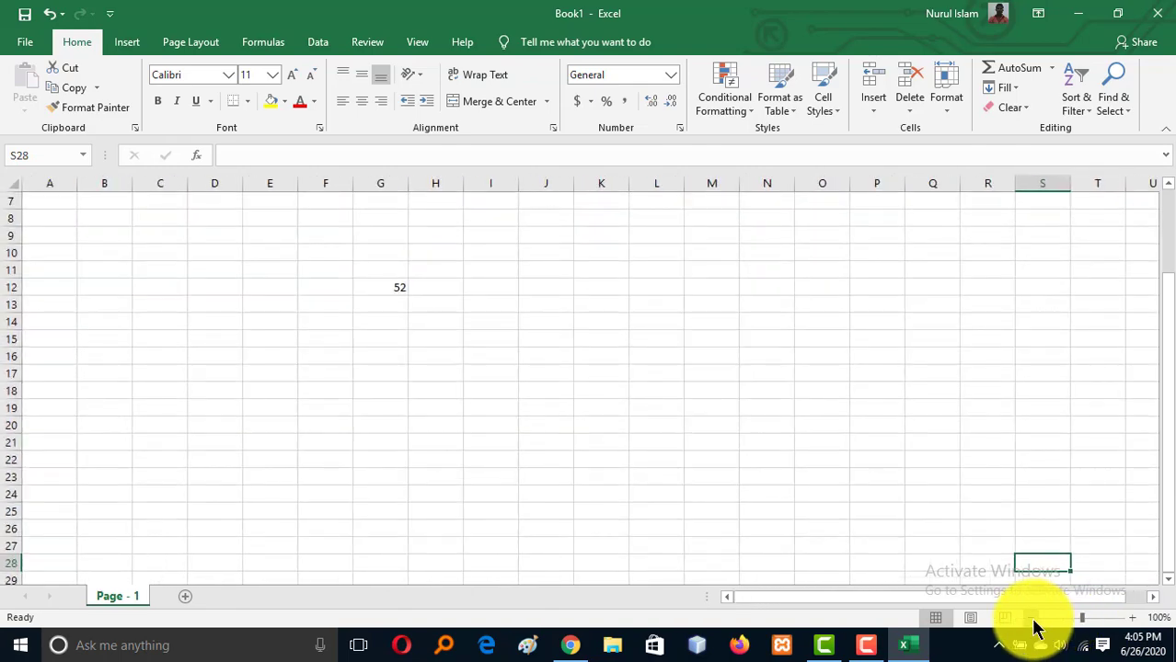
pyautogui.scroll(2, 677, 368)
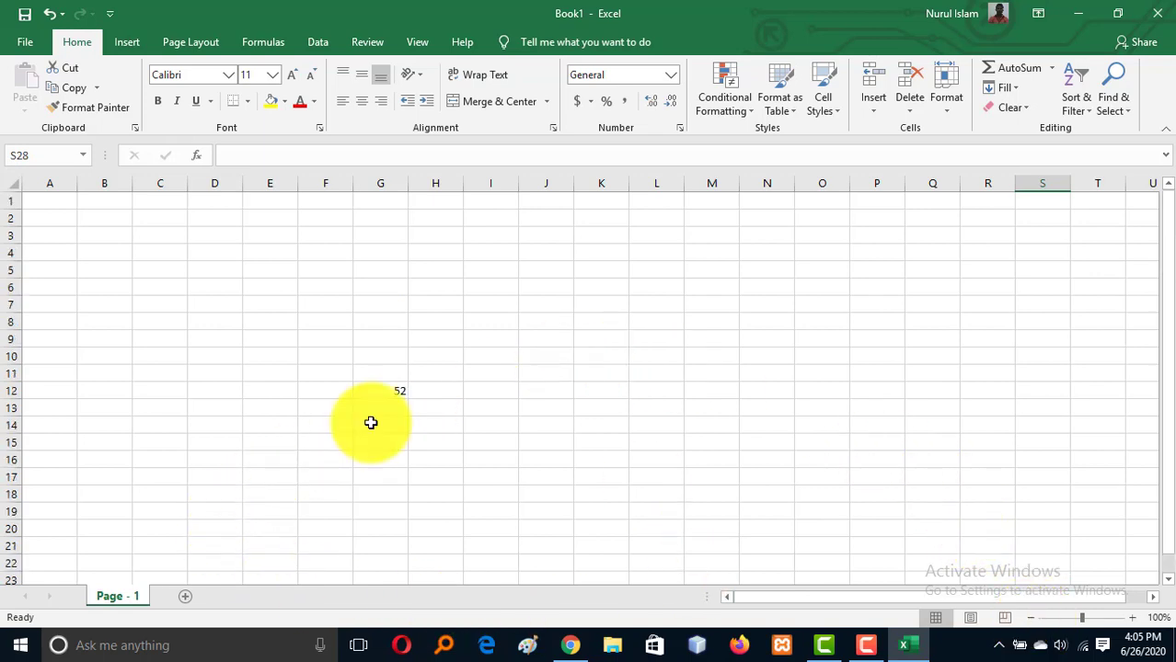
# Clear 52 from G12 and enter the heading SN in C3.
pyautogui.click(387, 394)
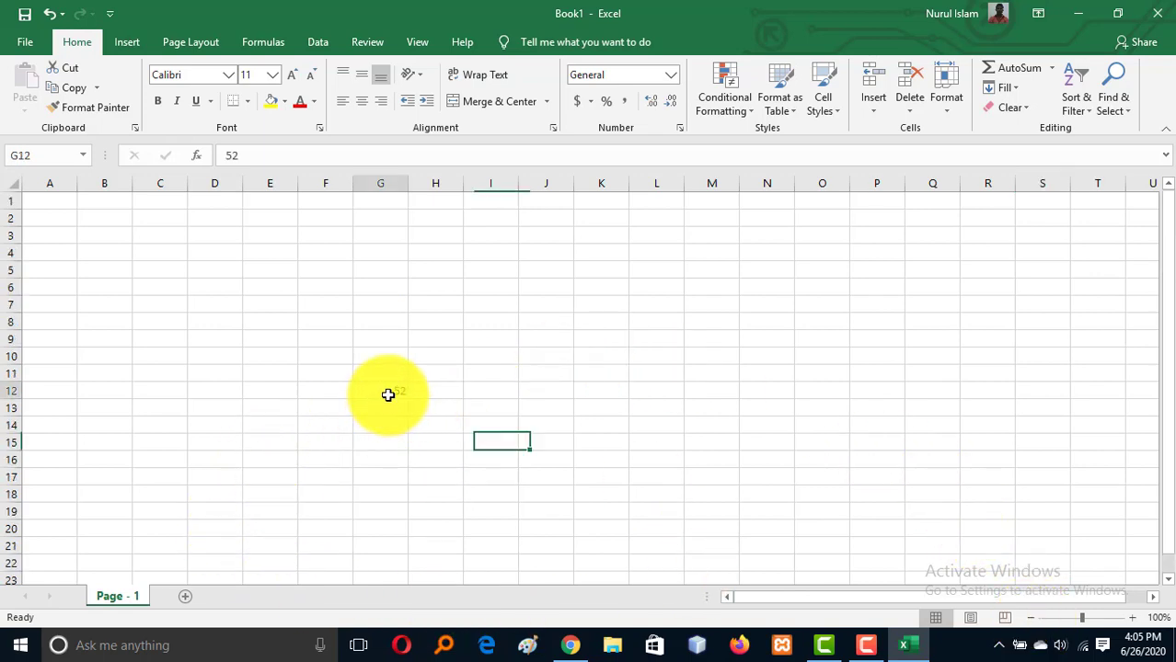
pyautogui.press('BackSpace')
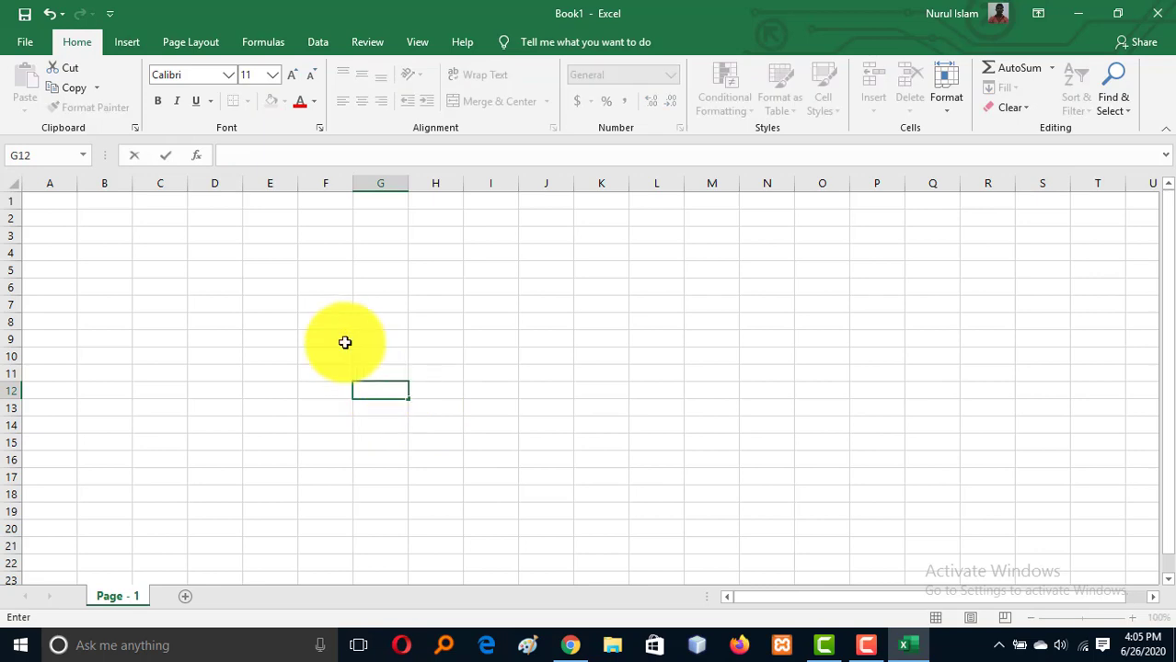
pyautogui.click(265, 273)
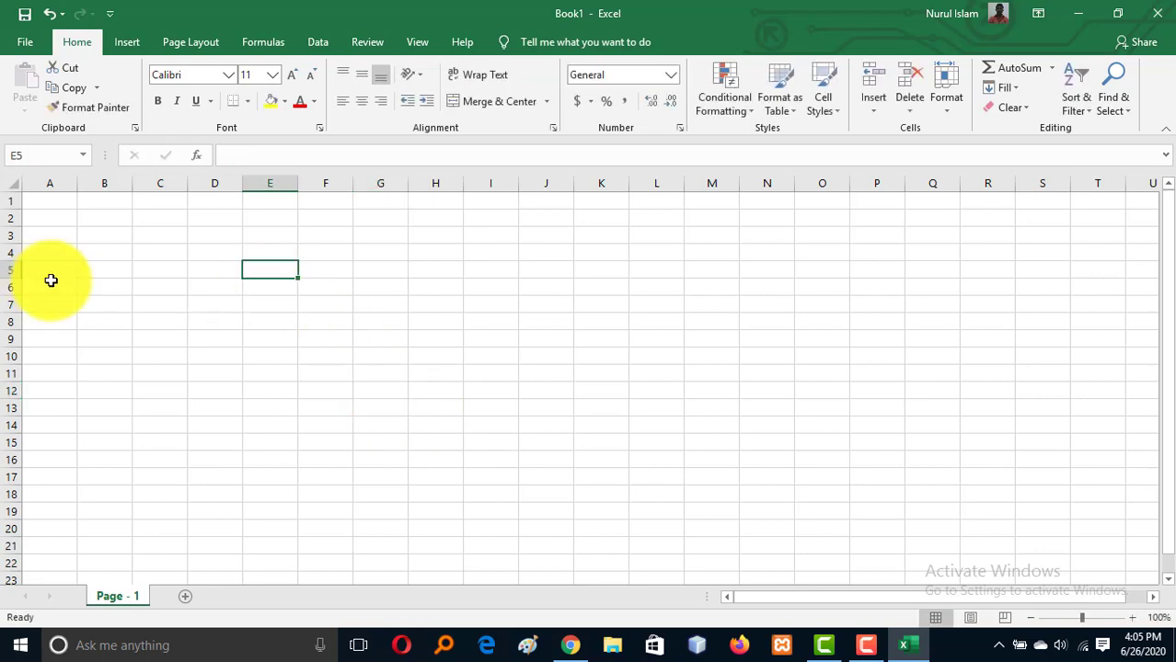
pyautogui.click(146, 235)
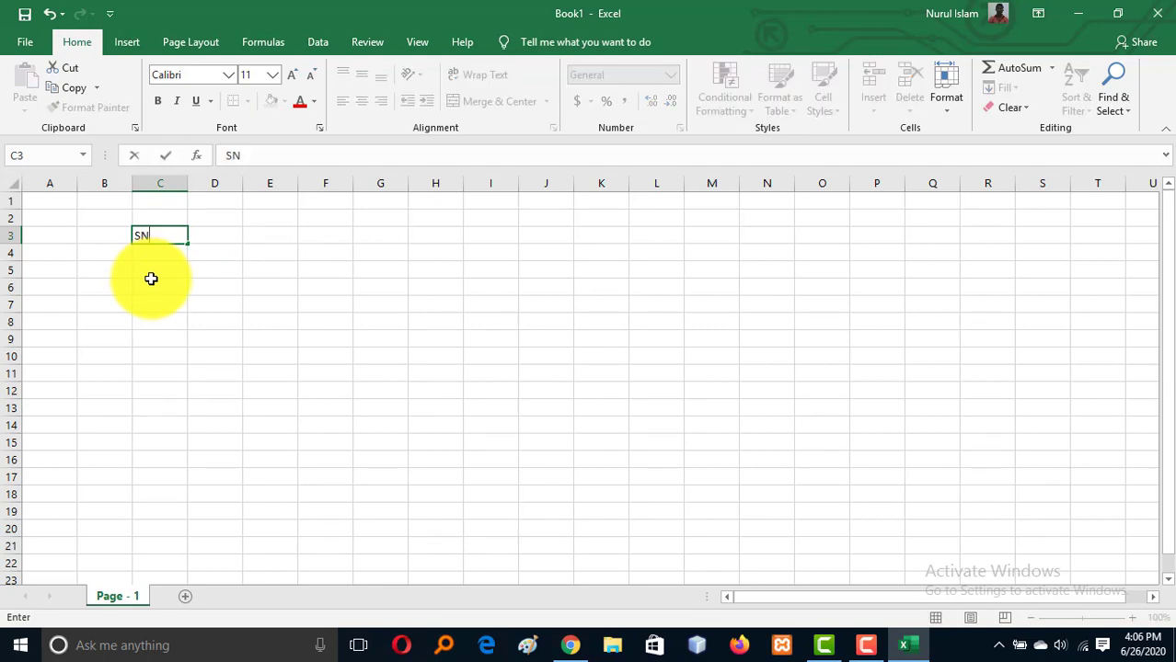
pyautogui.press('Return')
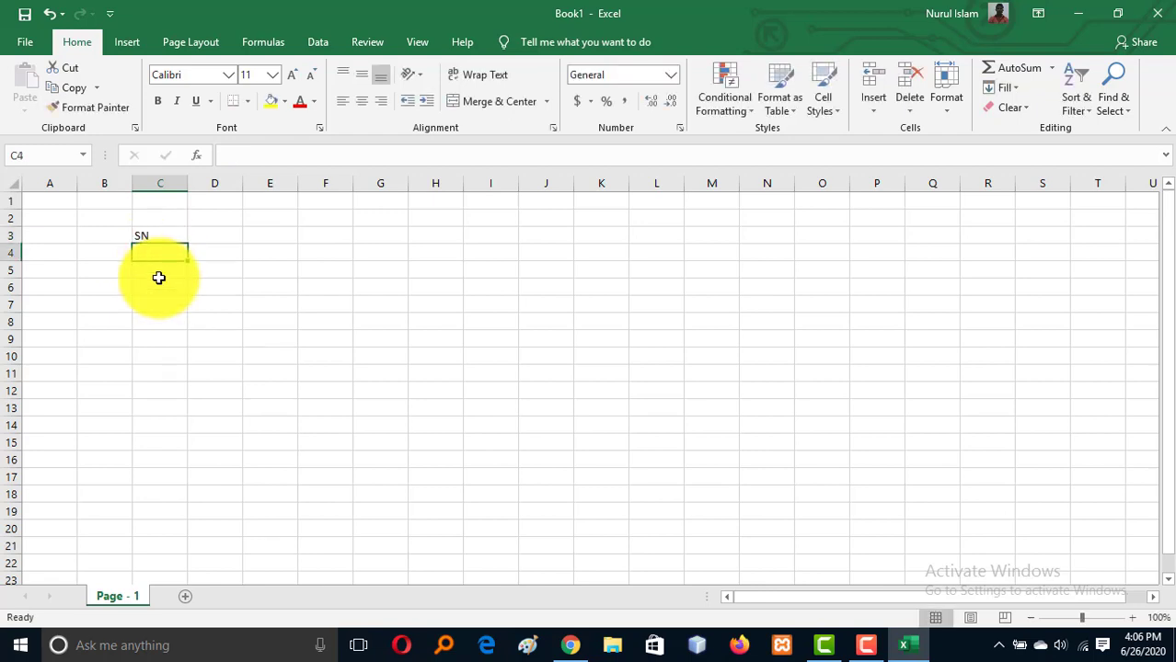
# Enter serial numbers 1, 2 and 3 in C4 through C6.
pyautogui.write('1')
pyautogui.press('Return')
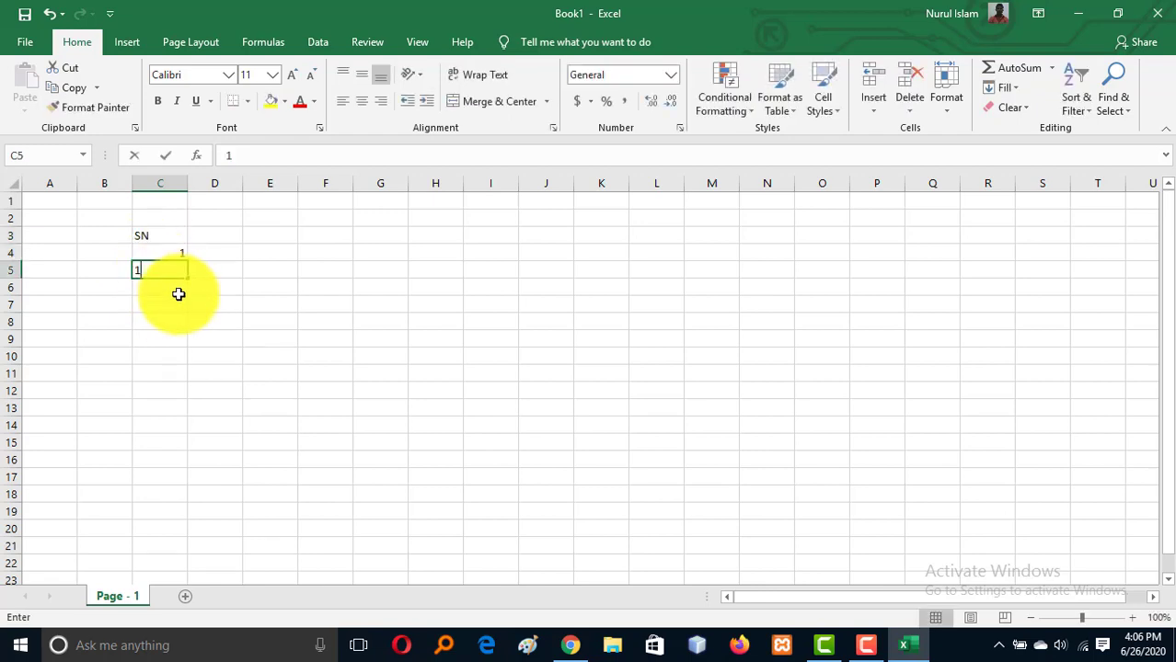
pyautogui.write('1')
pyautogui.press('BackSpace')
pyautogui.write('2')
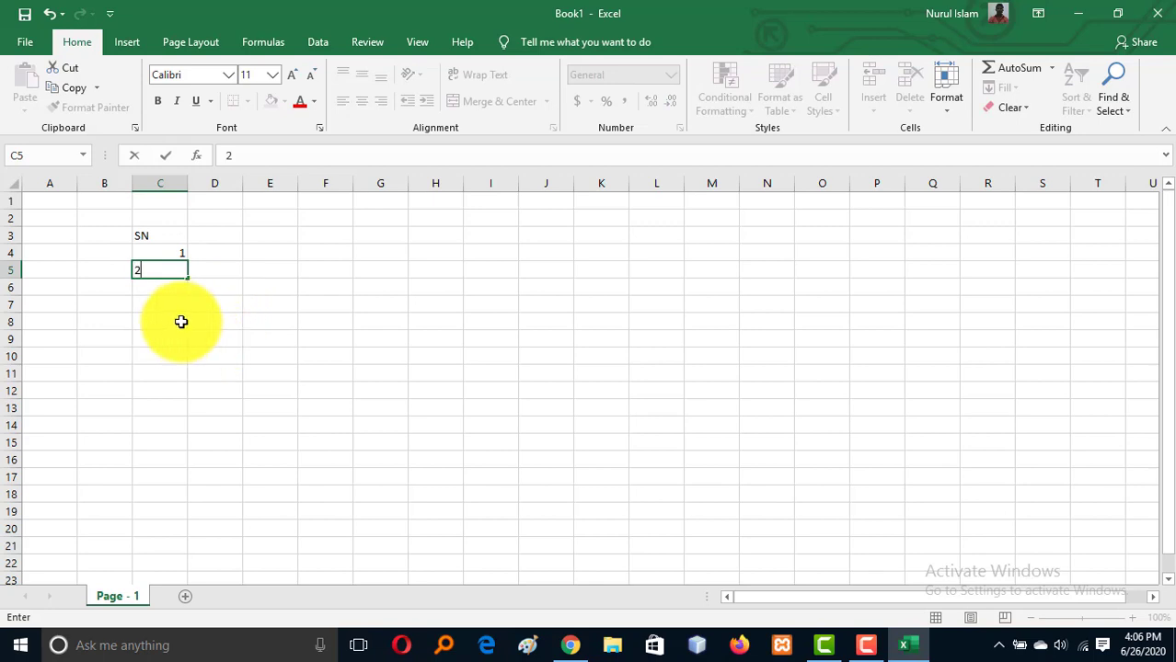
pyautogui.press('Return')
pyautogui.write('3')
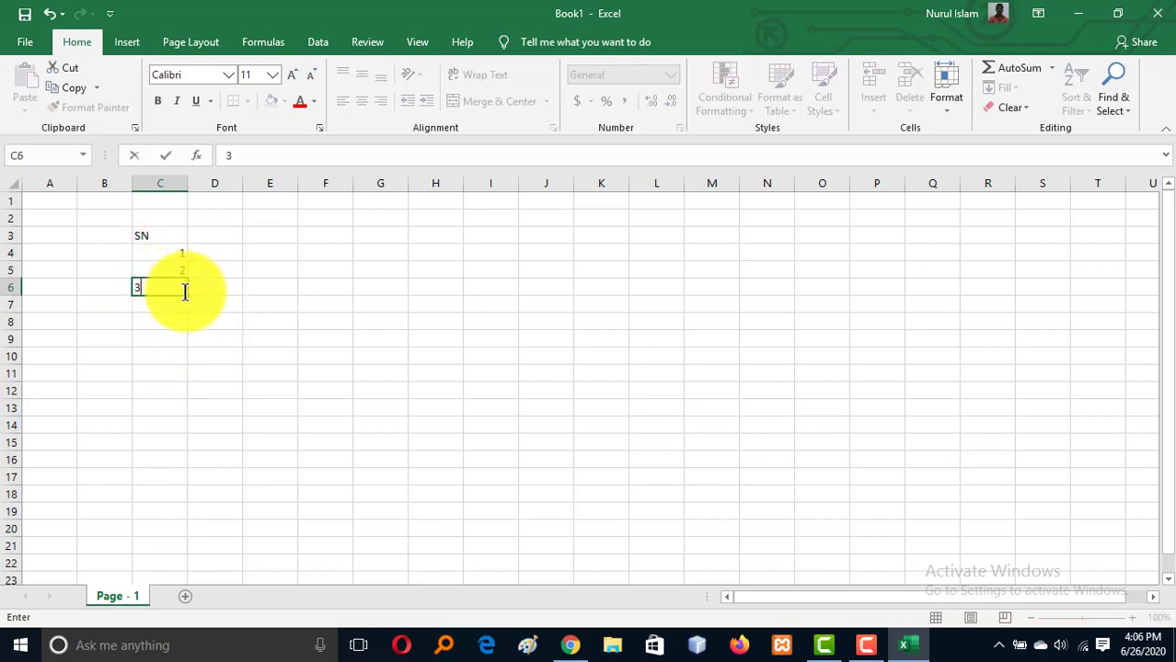
pyautogui.click(270, 351)
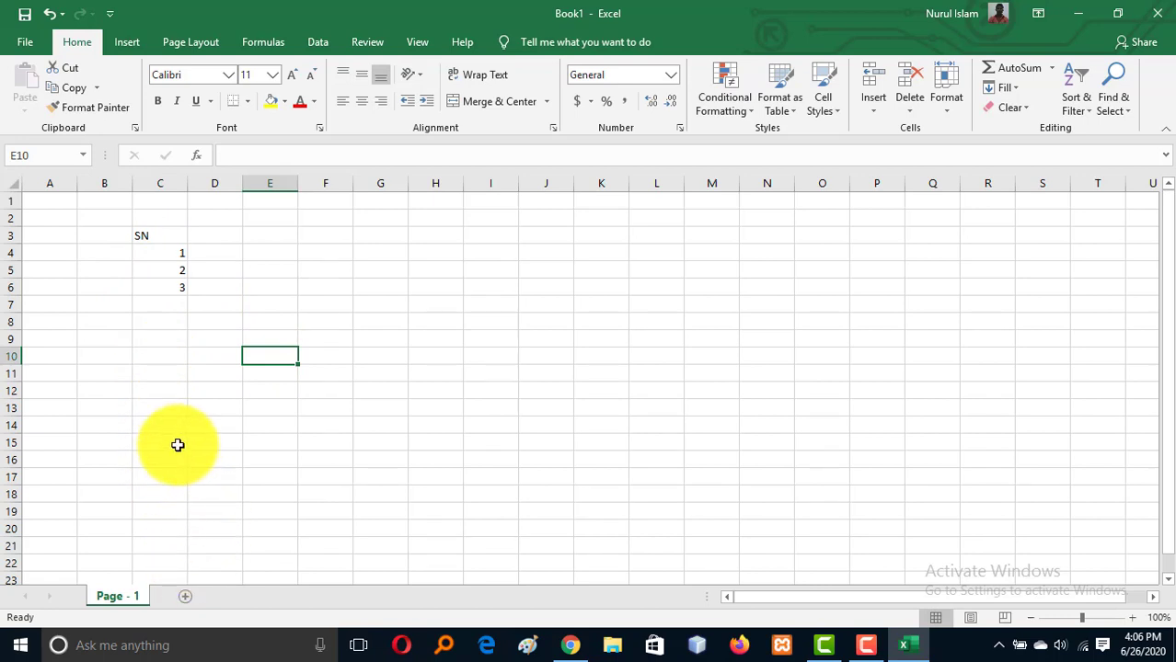
# Clear the 3 from C6, keeping only 1 and 2 in C4:C5.
pyautogui.click(170, 255)
pyautogui.click(163, 267)
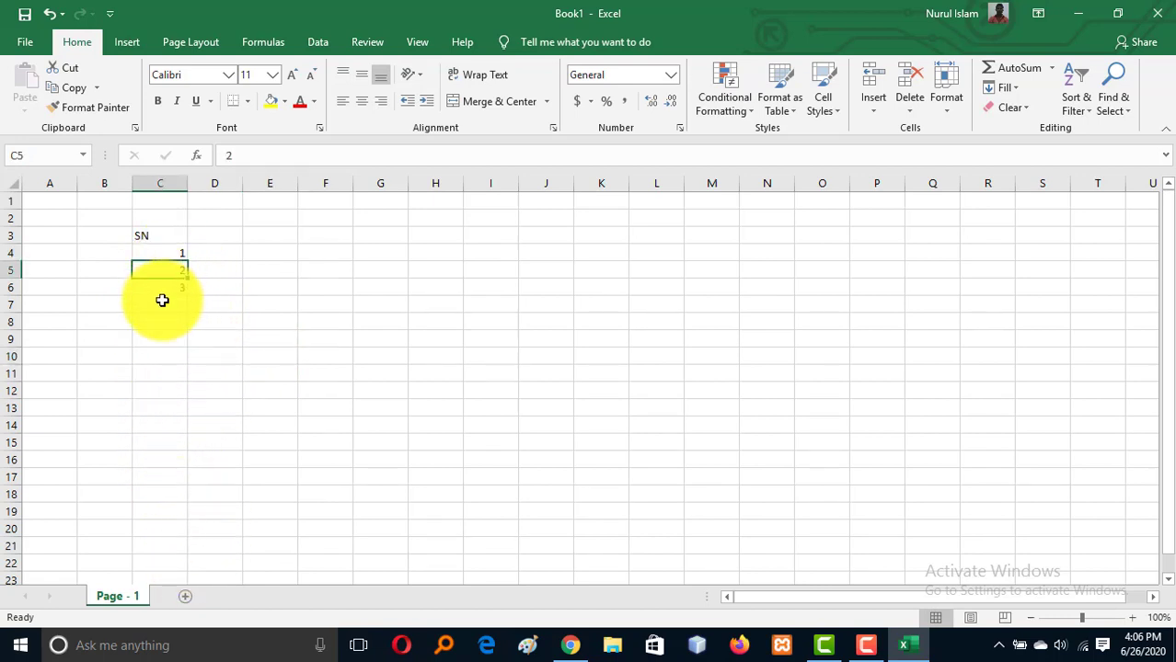
pyautogui.click(162, 291)
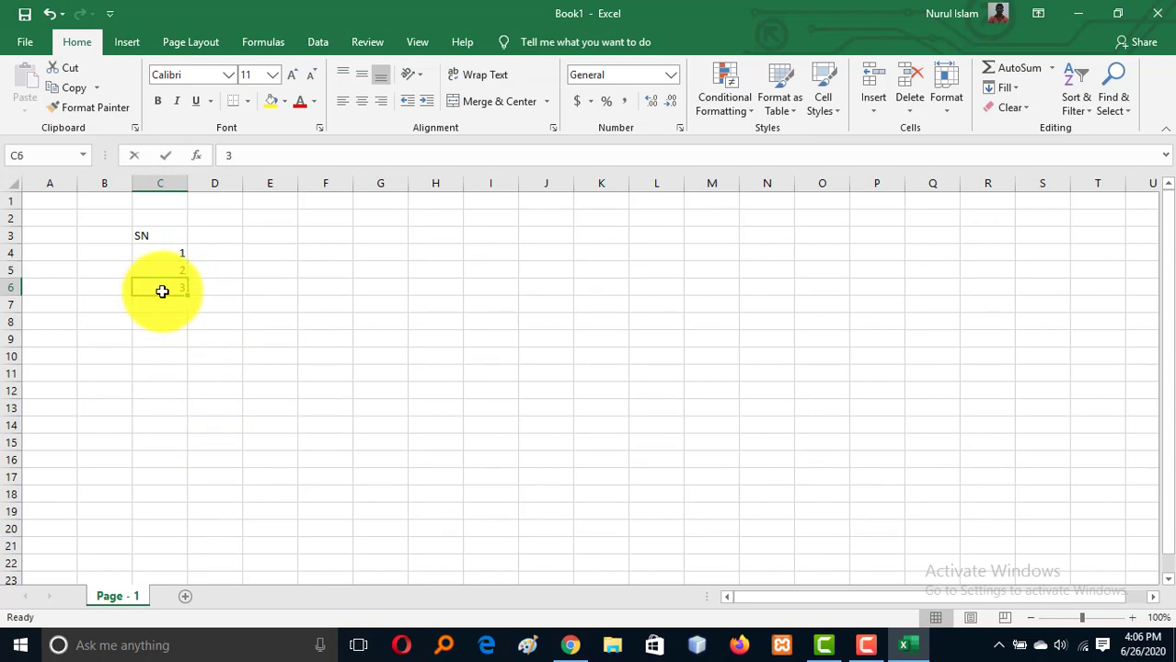
pyautogui.press('BackSpace')
pyautogui.click(258, 294)
pyautogui.click(164, 260)
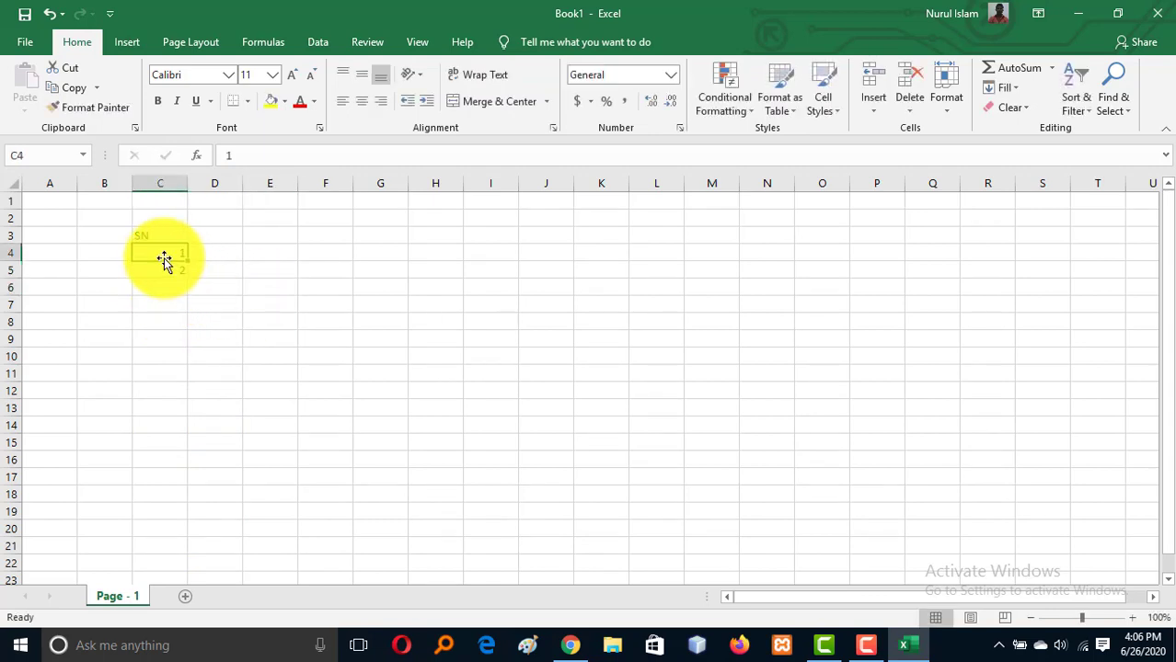
# Fill the 1, 2 series in C4:C5 down to C21, giving 1 to 18.
pyautogui.moveTo(164, 274); pyautogui.dragTo(165, 274)
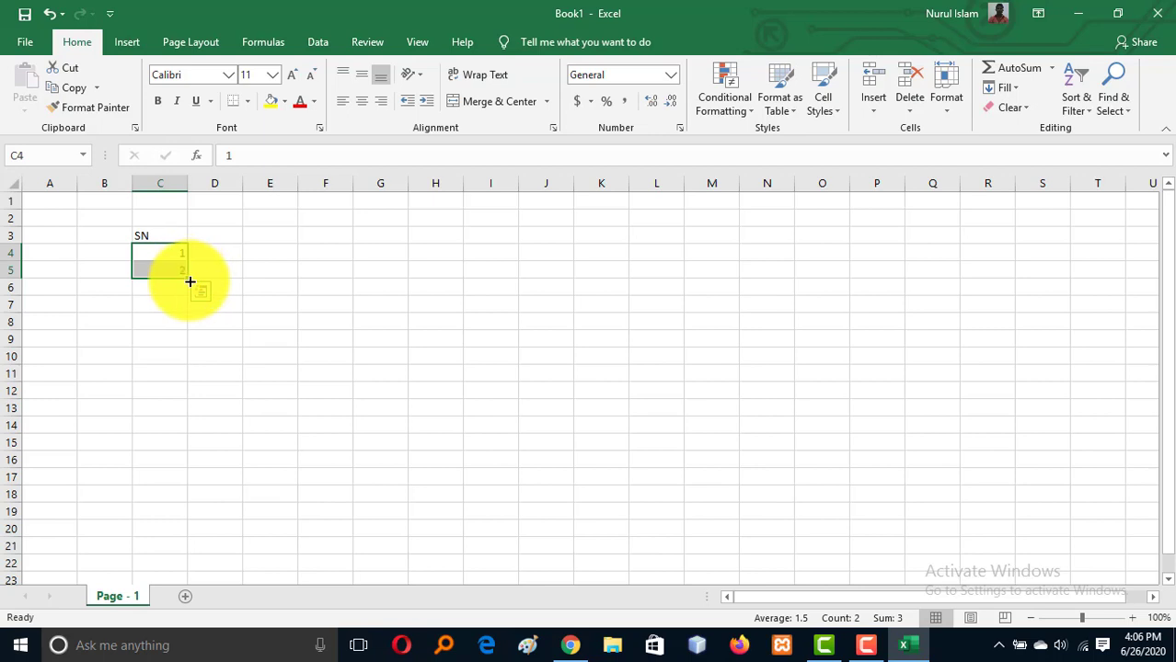
pyautogui.moveTo(190, 282); pyautogui.dragTo(197, 557)
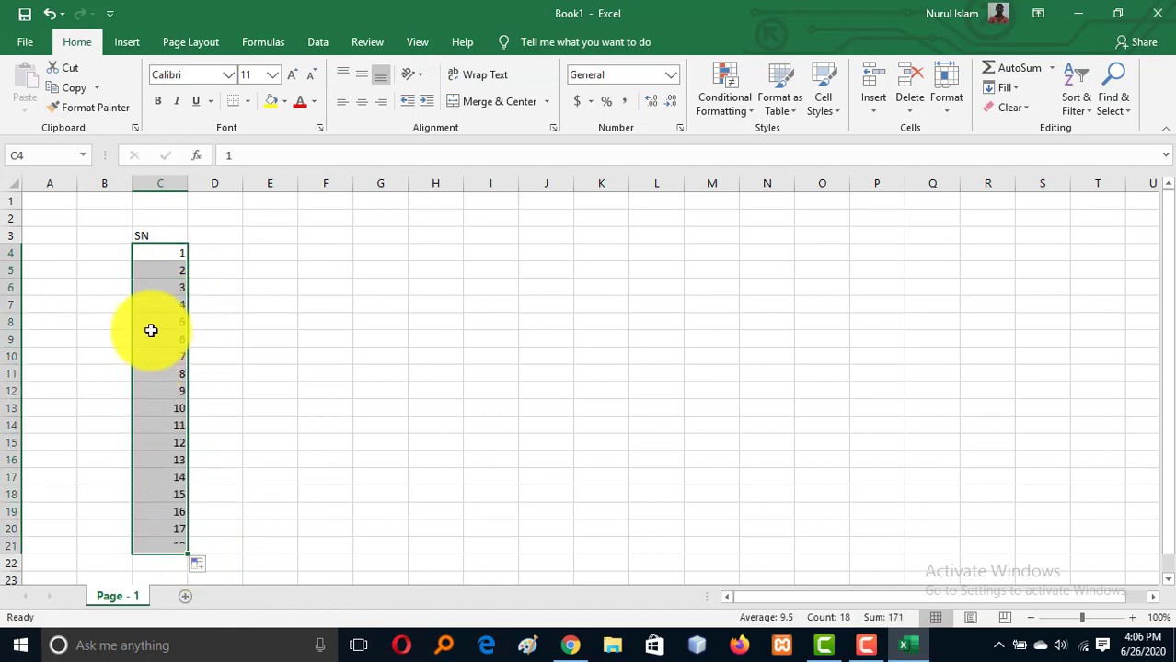
pyautogui.click(283, 352)
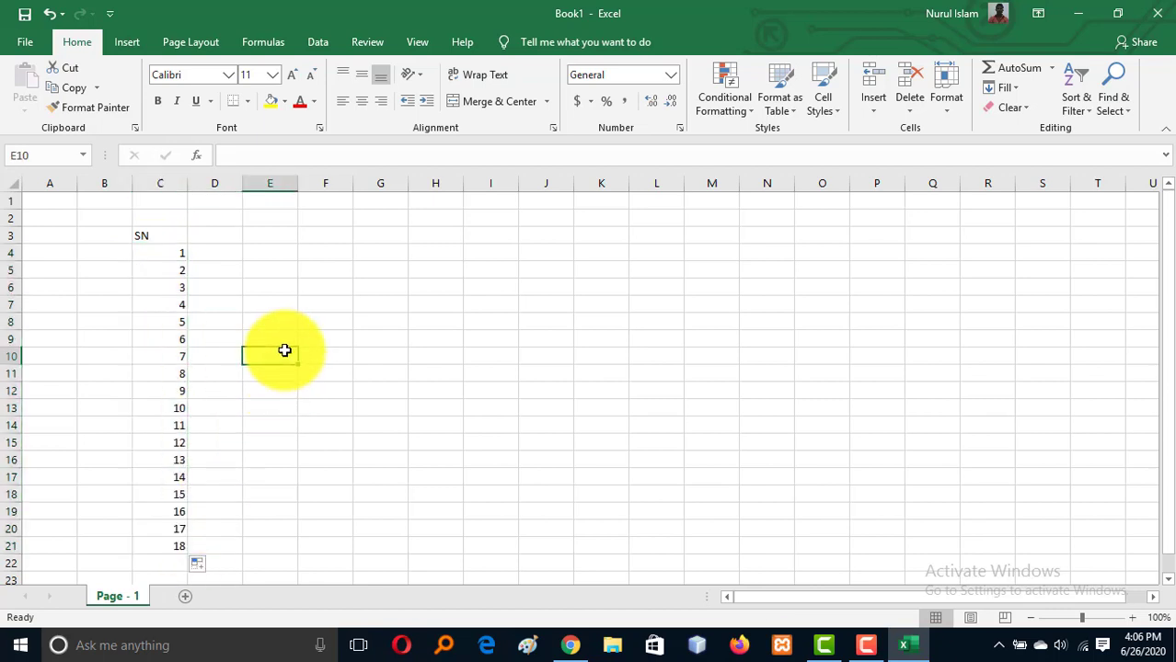
# Enter 2 in D4 and fill C4:D4 right to O4, giving 1 to 13.
pyautogui.click(204, 255)
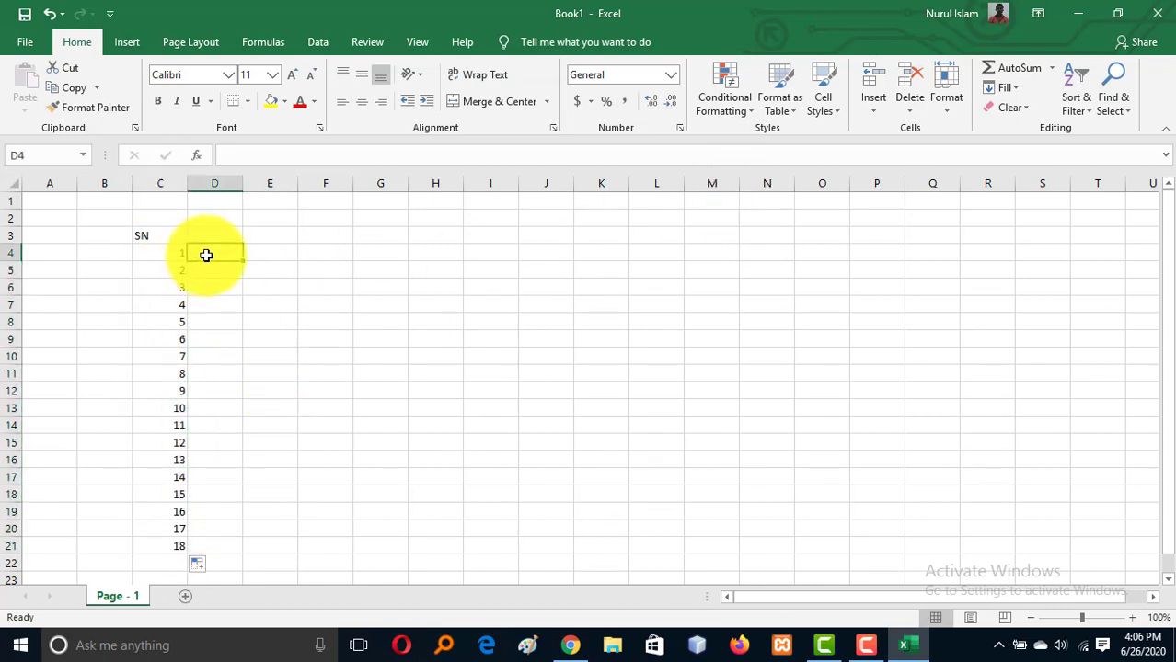
pyautogui.write('2')
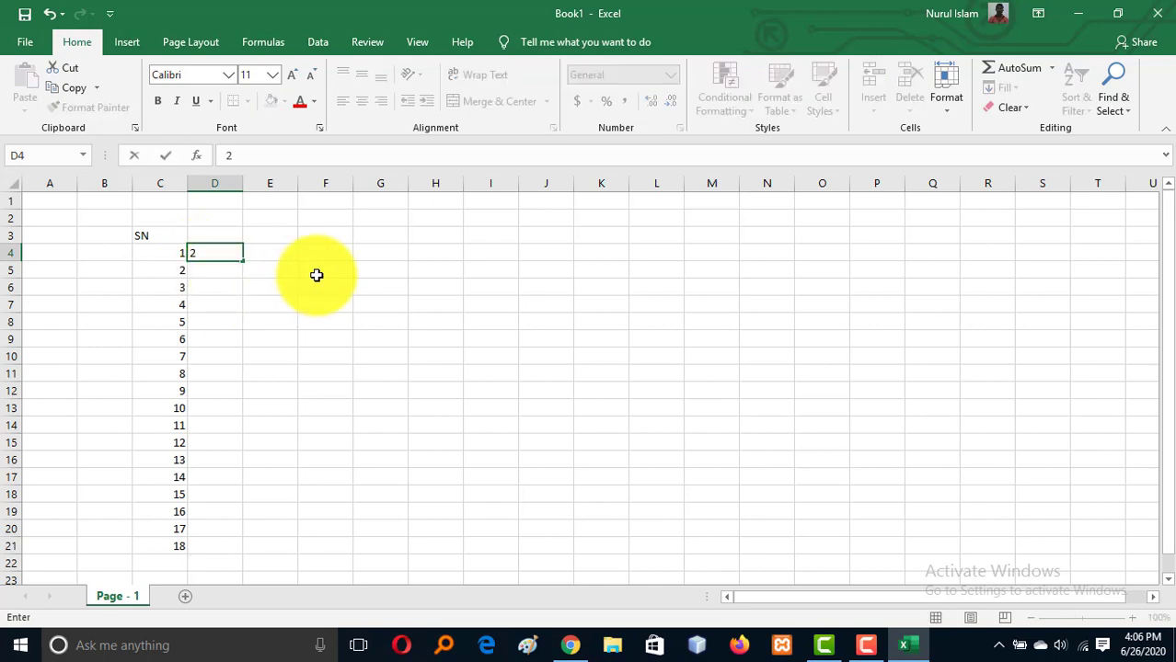
pyautogui.click(316, 275)
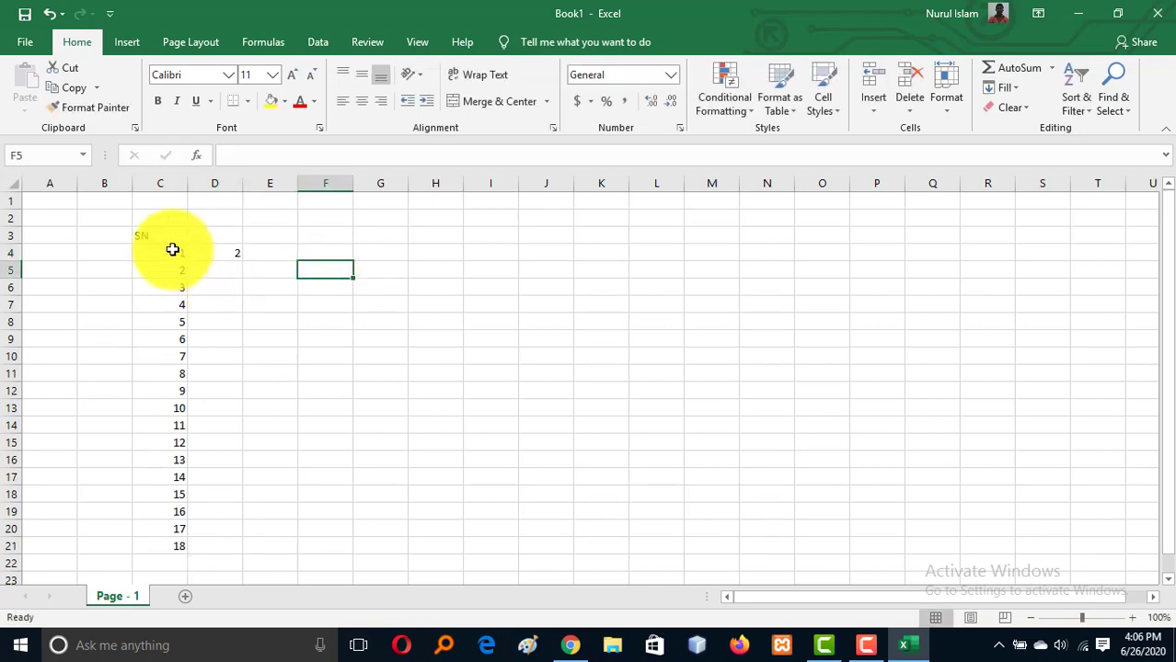
pyautogui.moveTo(172, 249); pyautogui.dragTo(222, 255)
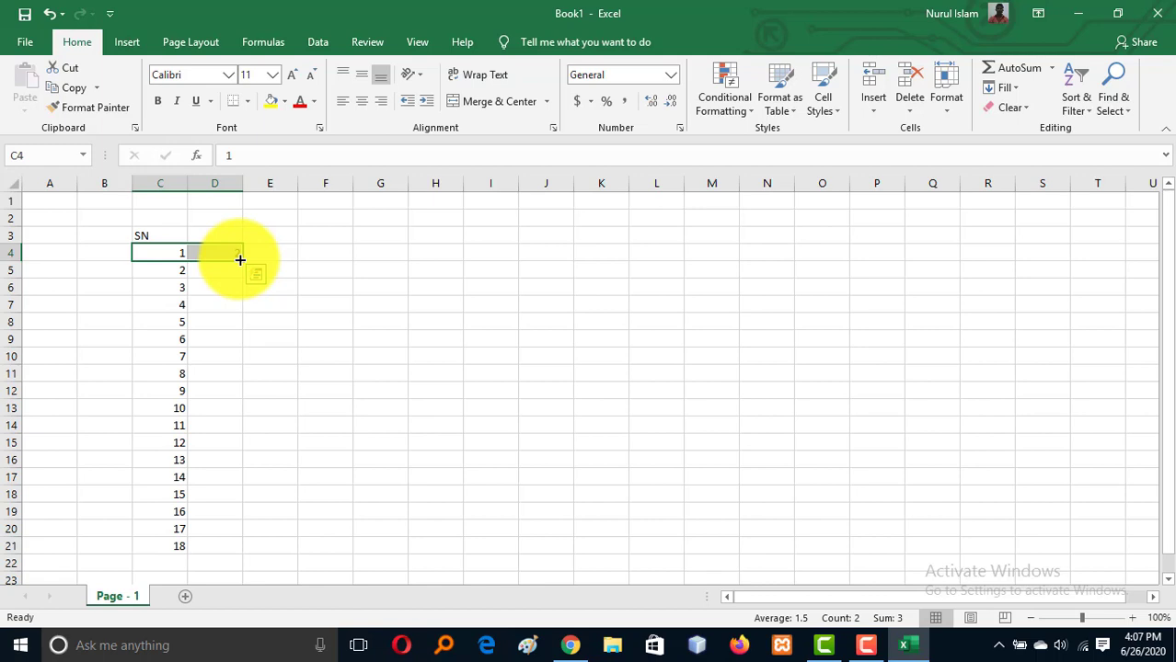
pyautogui.moveTo(239, 260); pyautogui.dragTo(836, 252)
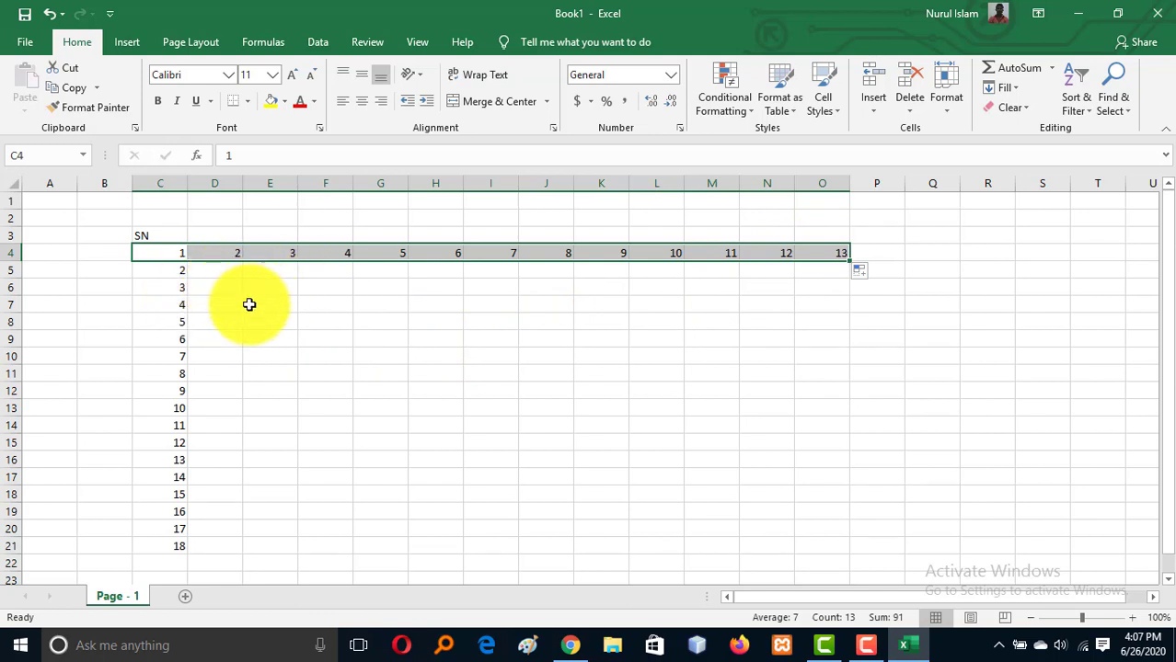
# Undo the previous fills and enter 3 in C6 so column C reads 1, 2, 3.
pyautogui.hotkey('ctrl', 'z')
pyautogui.hotkey('ctrl', 'z')
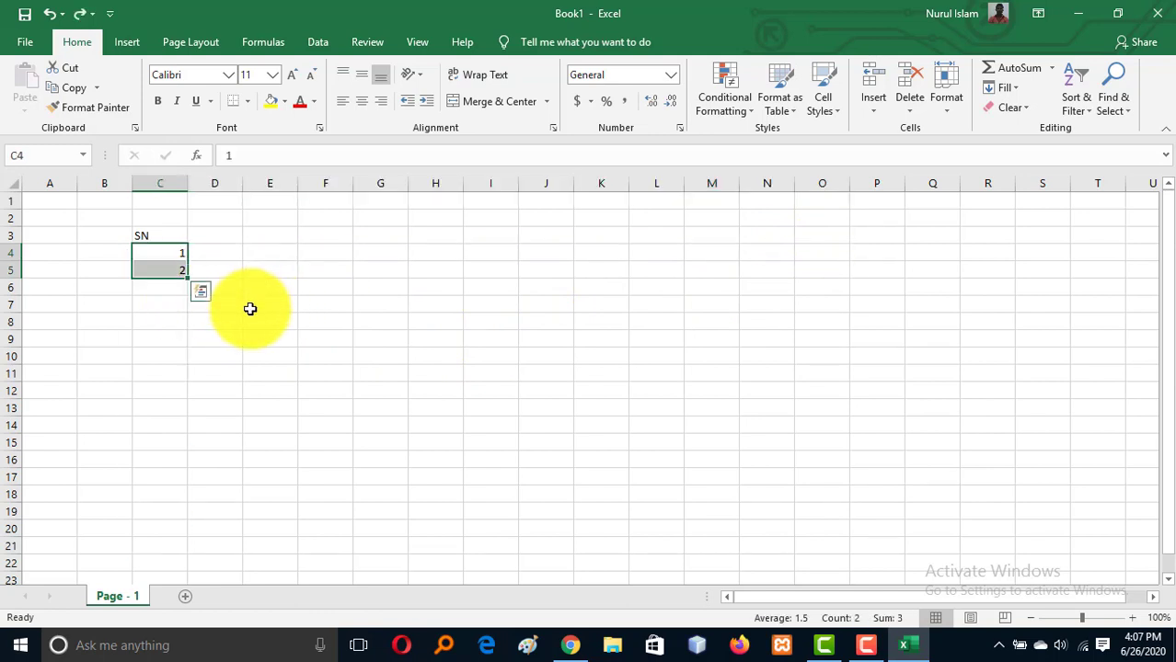
pyautogui.press('Down')
pyautogui.press('Down')
pyautogui.write('3')
pyautogui.hotkey('ctrl', 'Return')
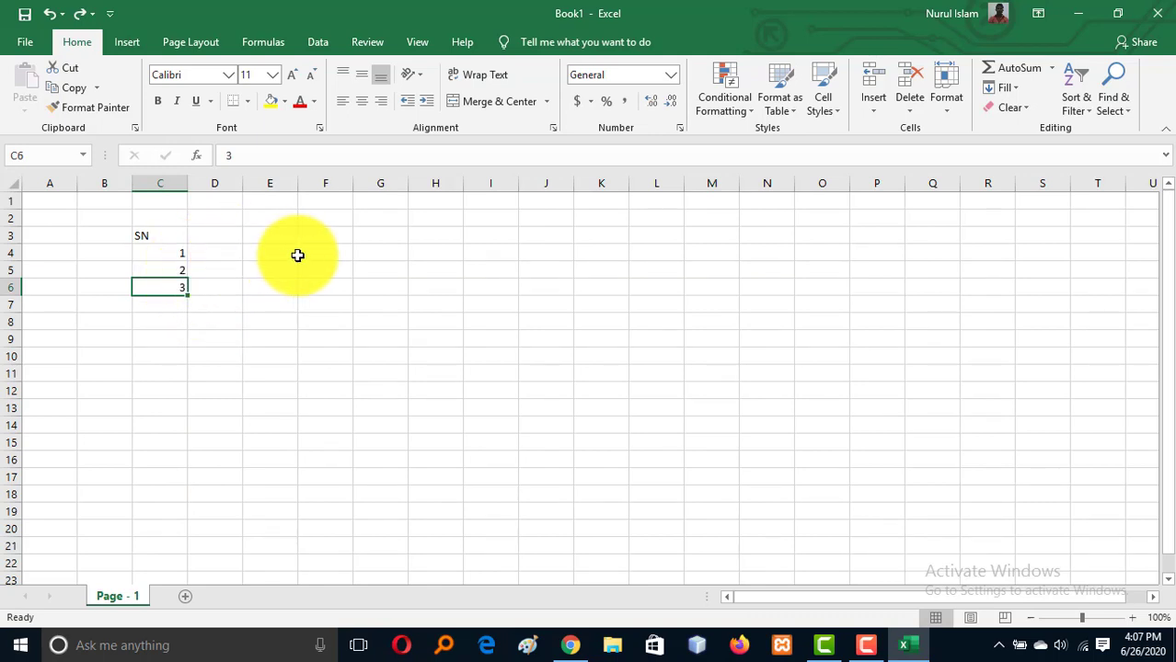
# Enter 1 and 3 in E4:E5 and fill odd numbers down to 27 in E17.
pyautogui.click(279, 258)
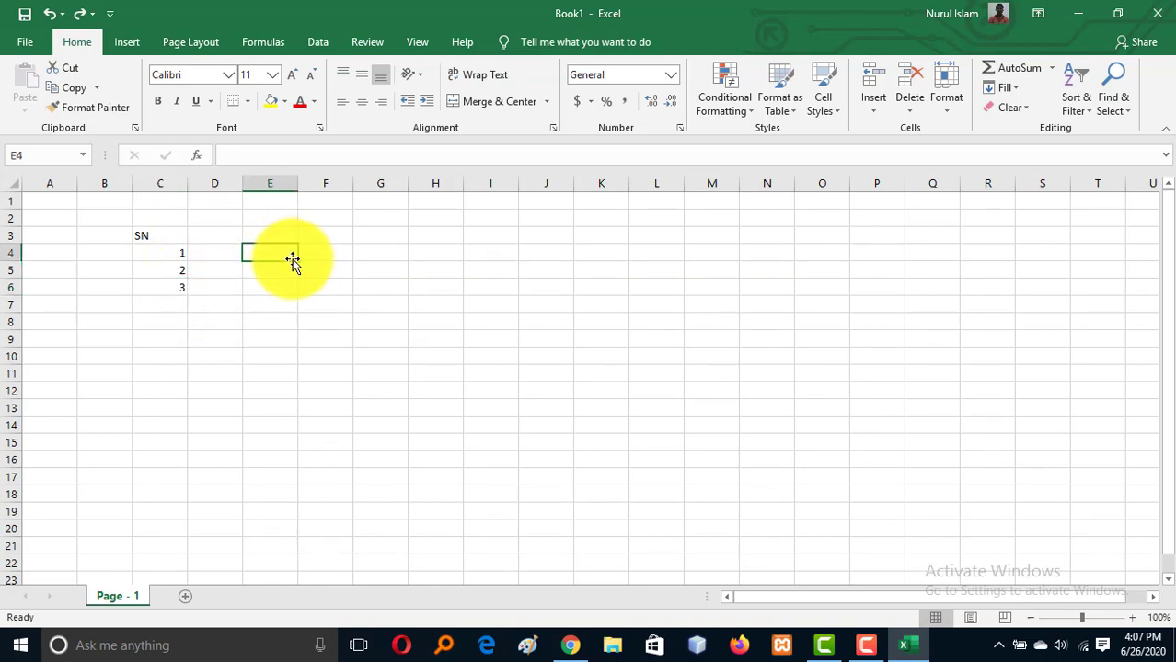
pyautogui.write('1')
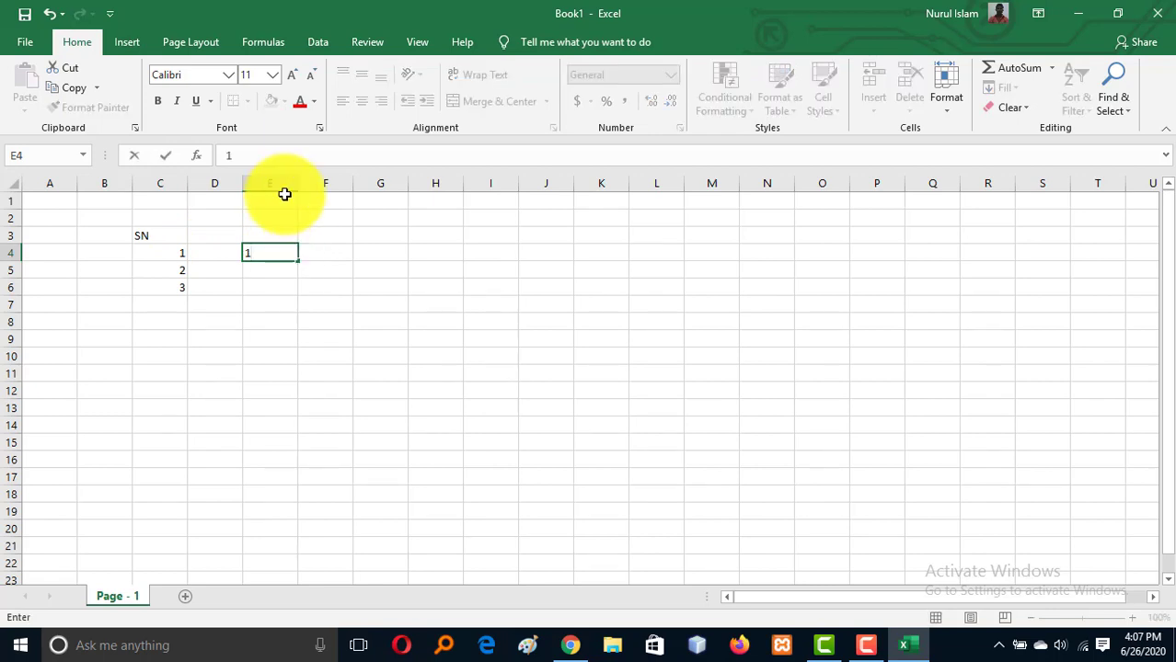
pyautogui.click(262, 273)
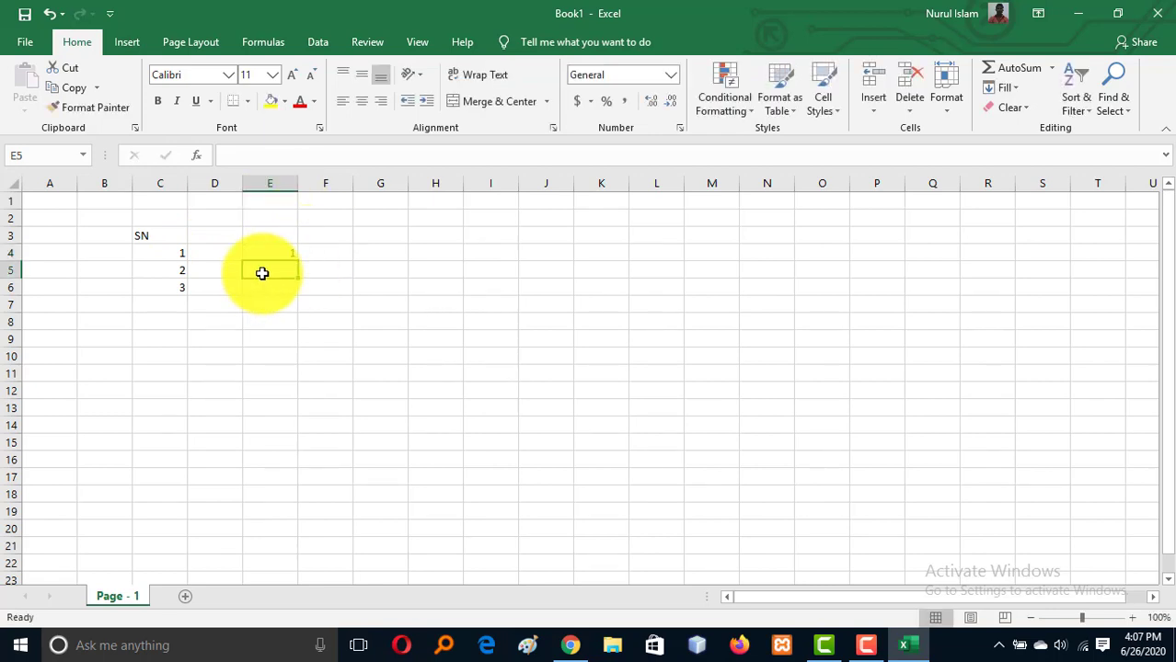
pyautogui.write('3')
pyautogui.click(332, 319)
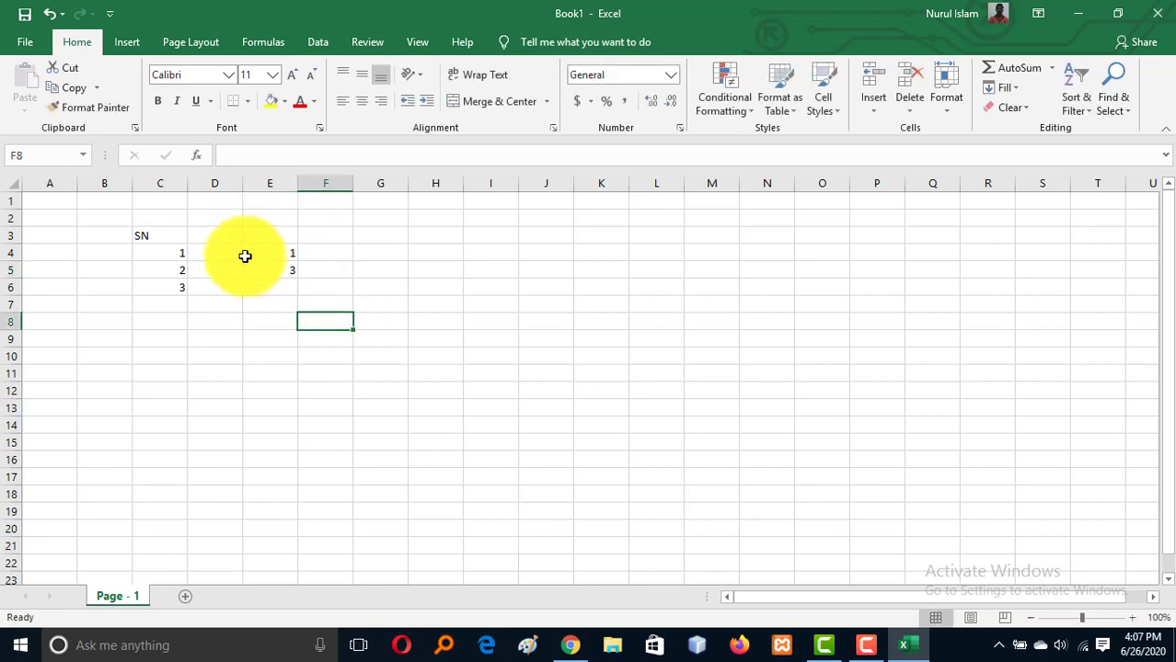
pyautogui.click(264, 253)
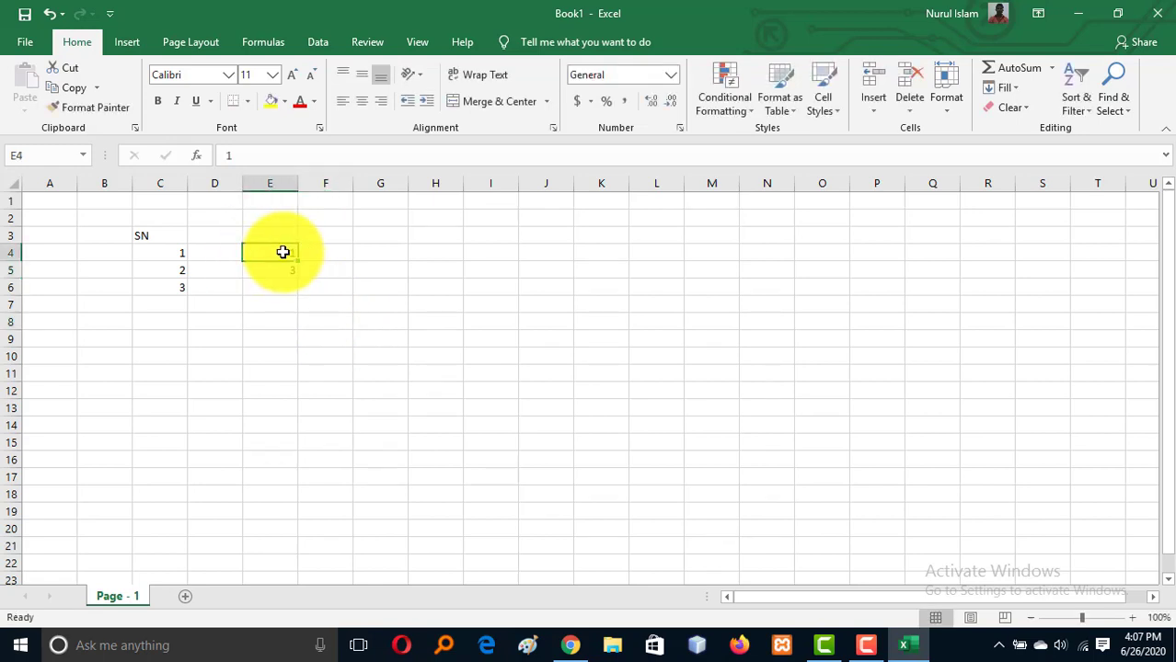
pyautogui.moveTo(281, 249); pyautogui.dragTo(312, 485)
pyautogui.click(402, 354)
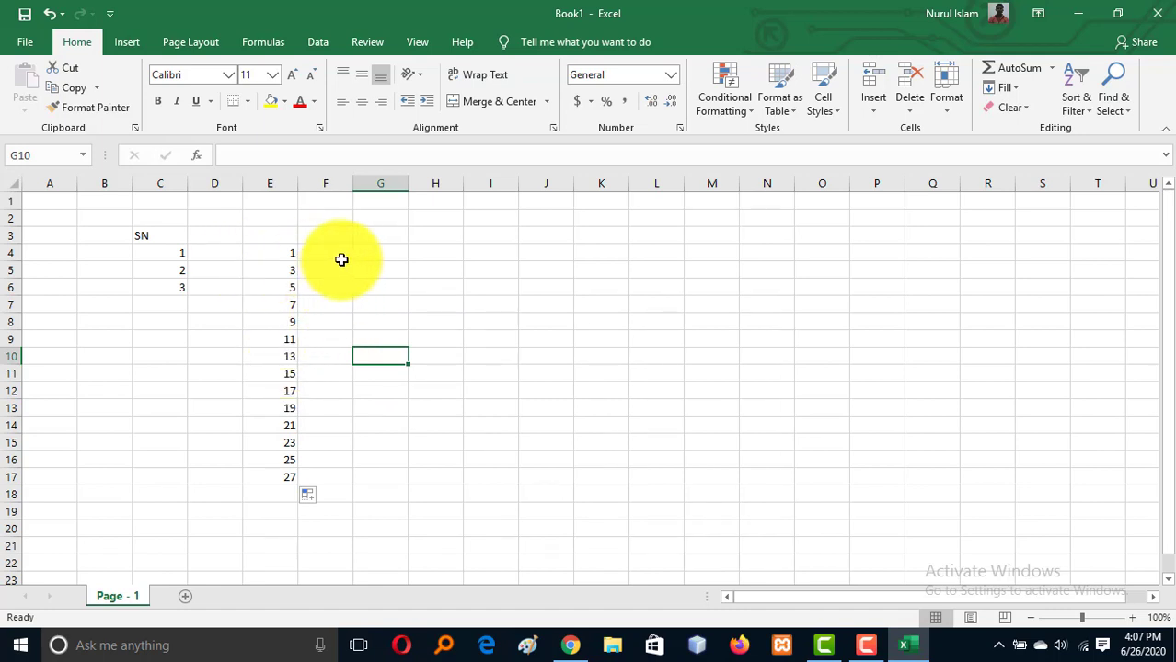
# Enter the value 3 in cell F4 next to the odd-number series.
pyautogui.click(384, 253)
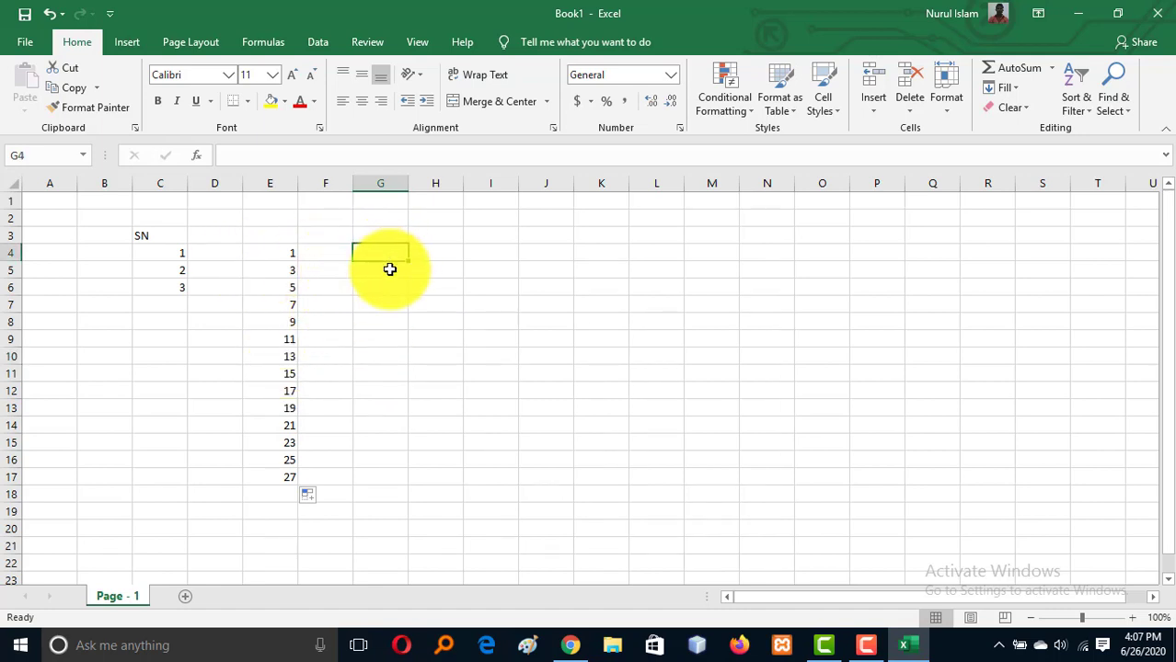
pyautogui.click(325, 256)
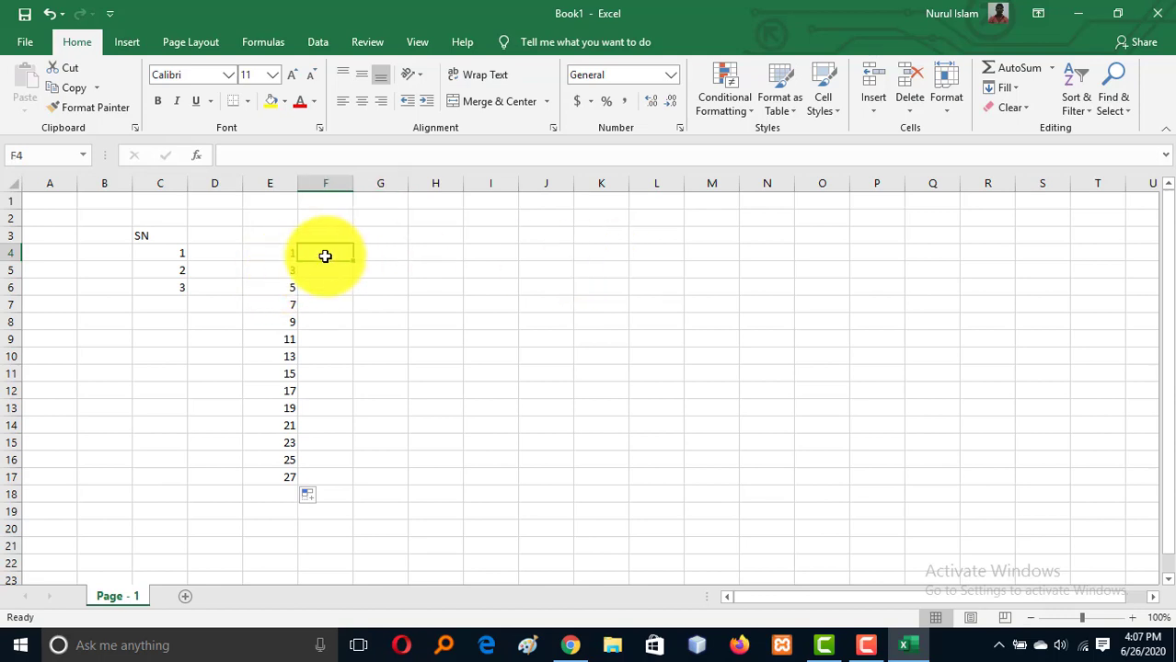
pyautogui.write('3')
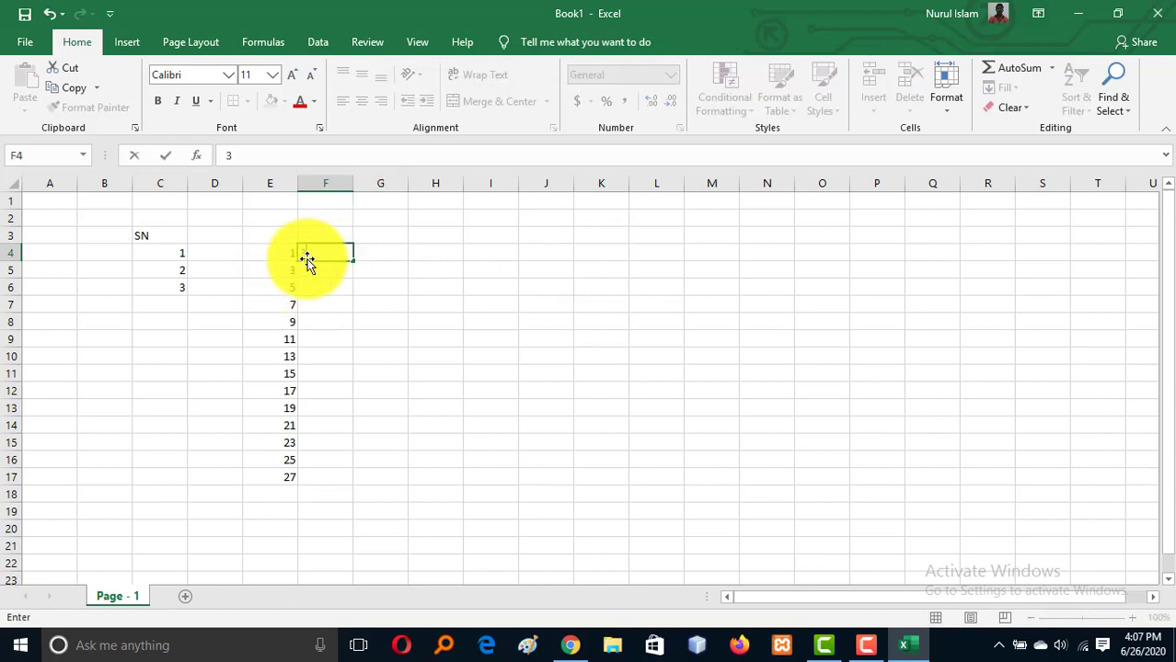
pyautogui.click(539, 423)
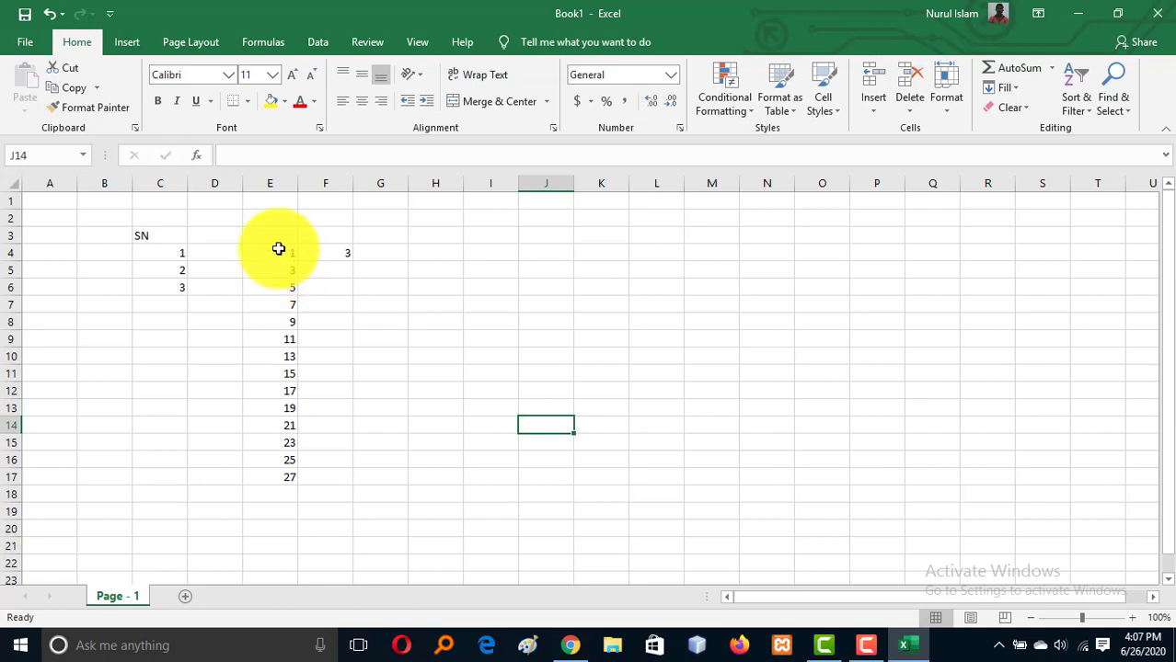
pyautogui.click(277, 250)
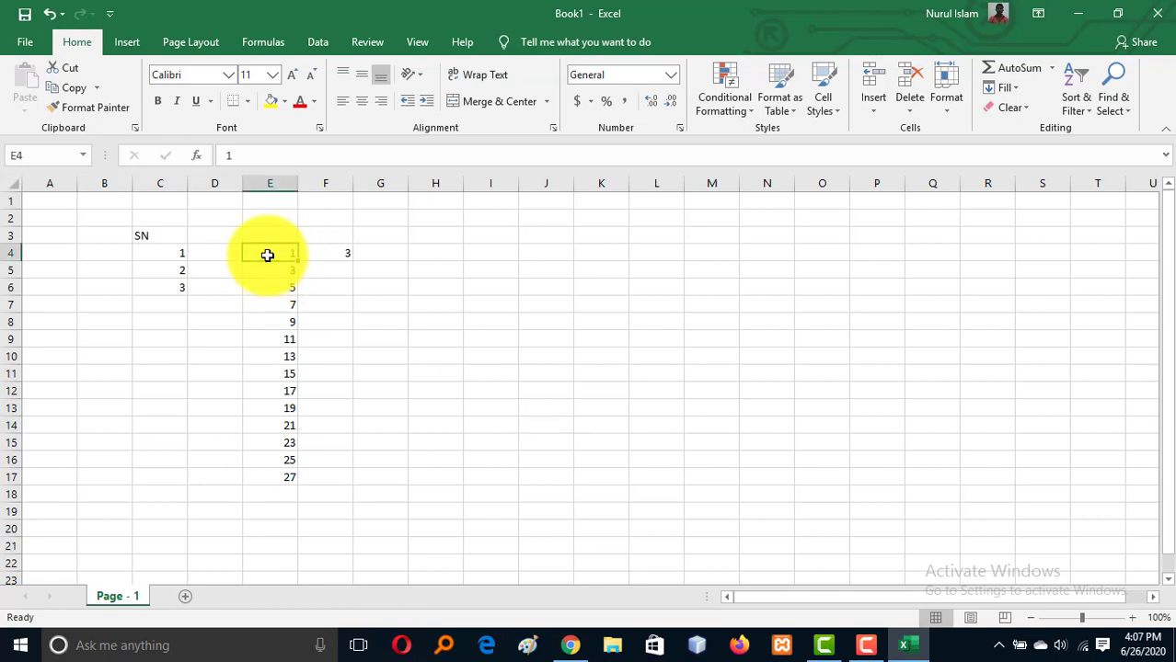
# Extend E4:F4 across row 4, then undo that row fill and the 3 in F4.
pyautogui.moveTo(271, 255); pyautogui.dragTo(765, 251)
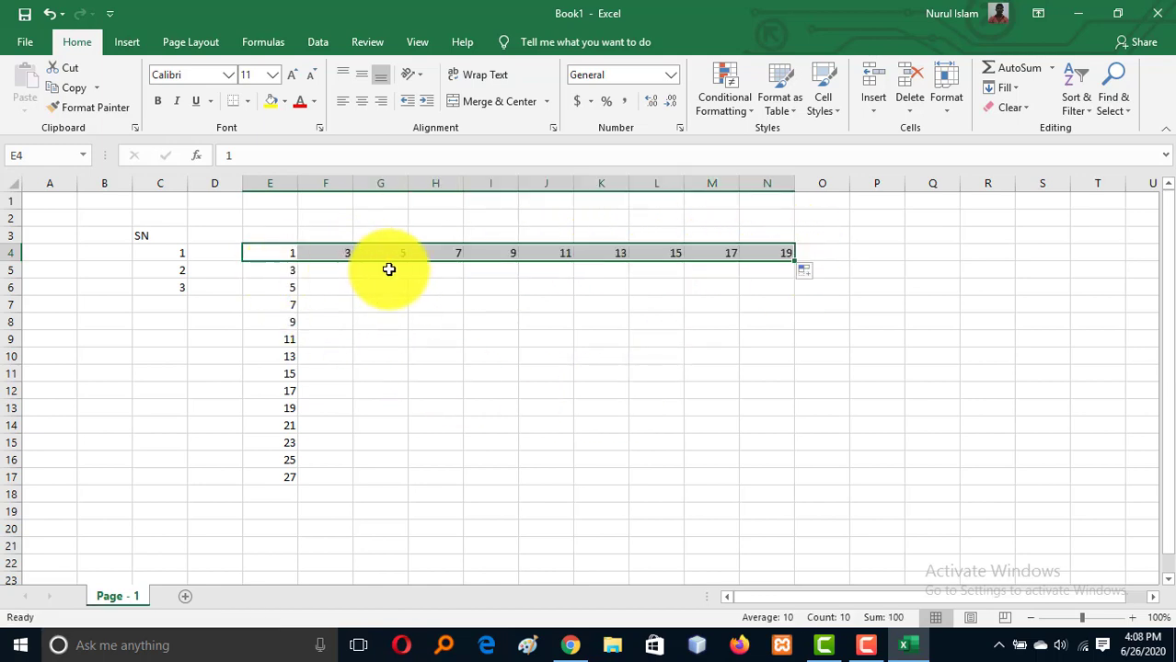
pyautogui.click(502, 460)
pyautogui.hotkey('ctrl', 'z')
pyautogui.hotkey('ctrl', 'z')
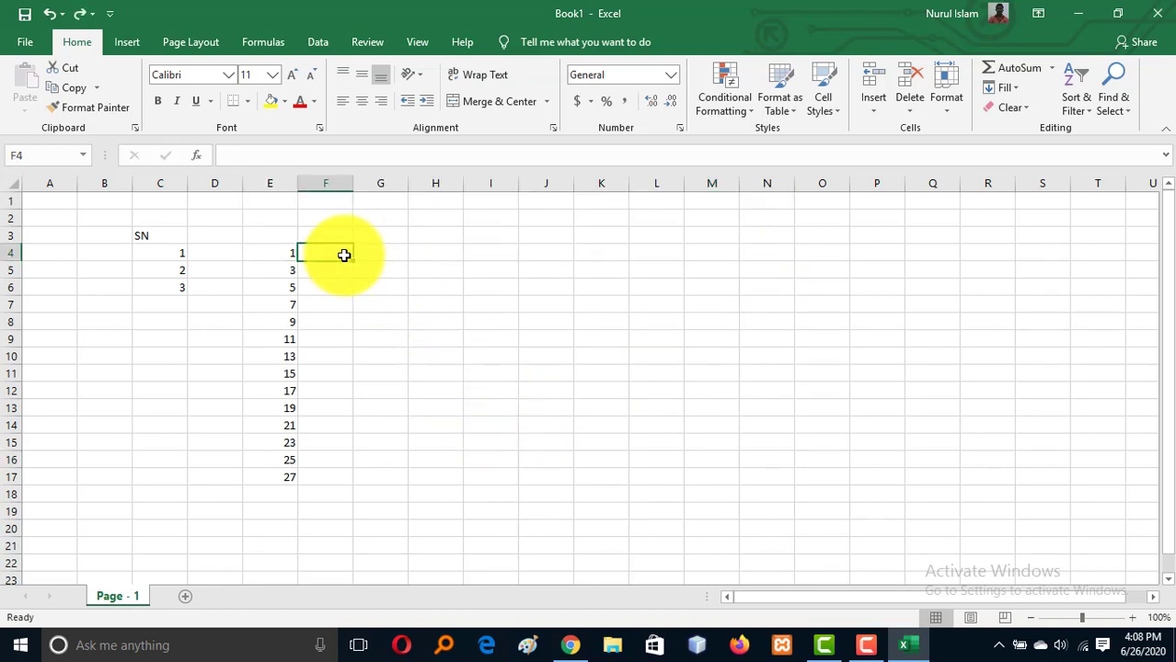
# Enter 2 and 4 in F4:F5 and fill even numbers down to 26 in F16.
pyautogui.write('2')
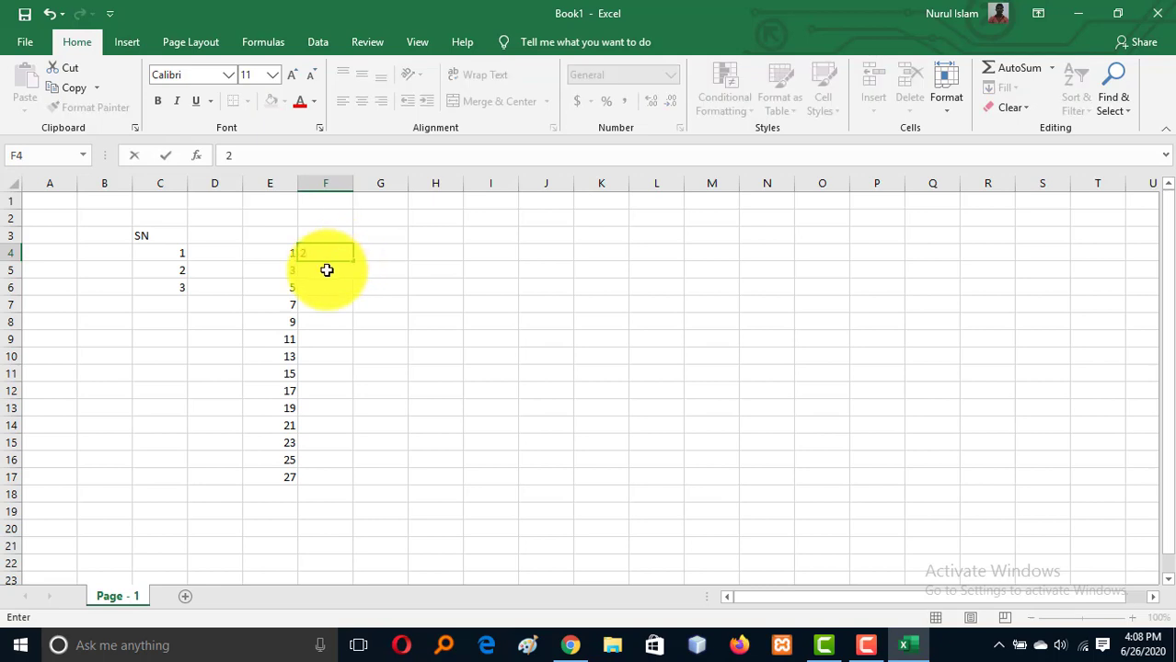
pyautogui.press('Return')
pyautogui.write('4')
pyautogui.click(433, 320)
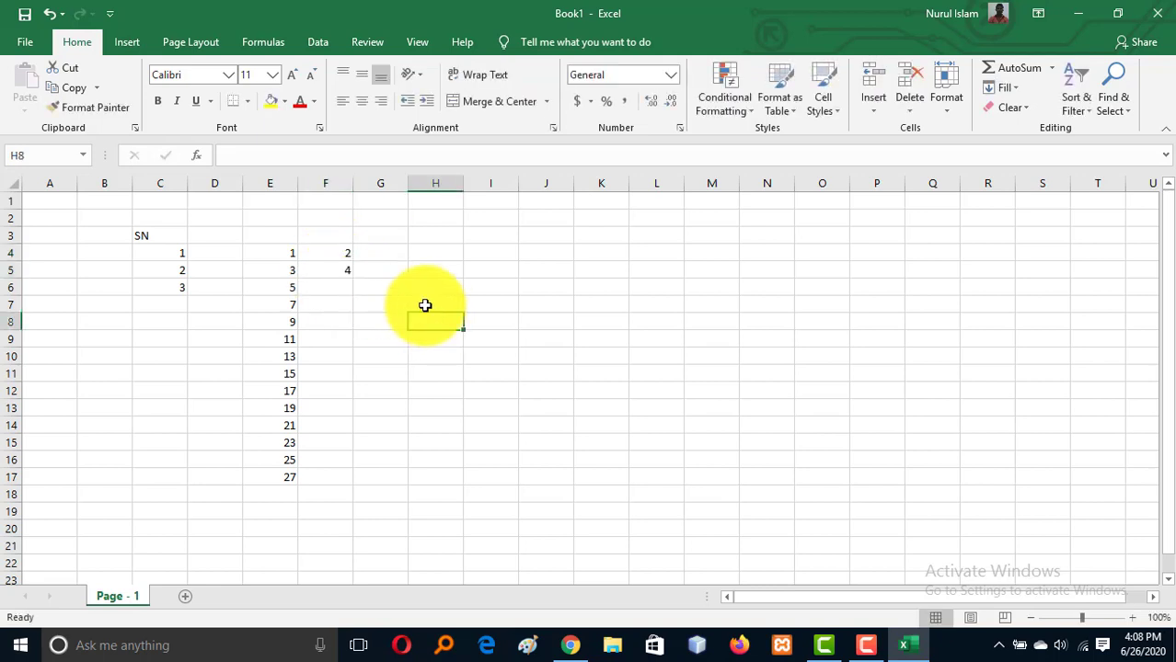
pyautogui.click(330, 254)
pyautogui.moveTo(330, 254); pyautogui.dragTo(333, 458)
pyautogui.click(397, 304)
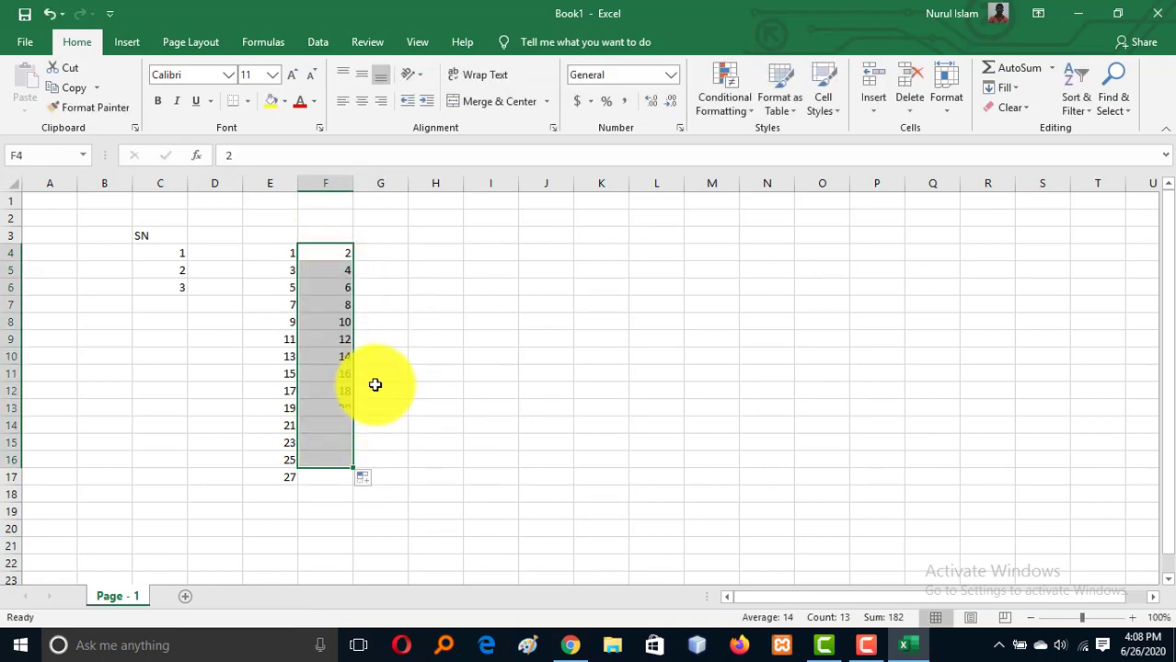
pyautogui.click(472, 353)
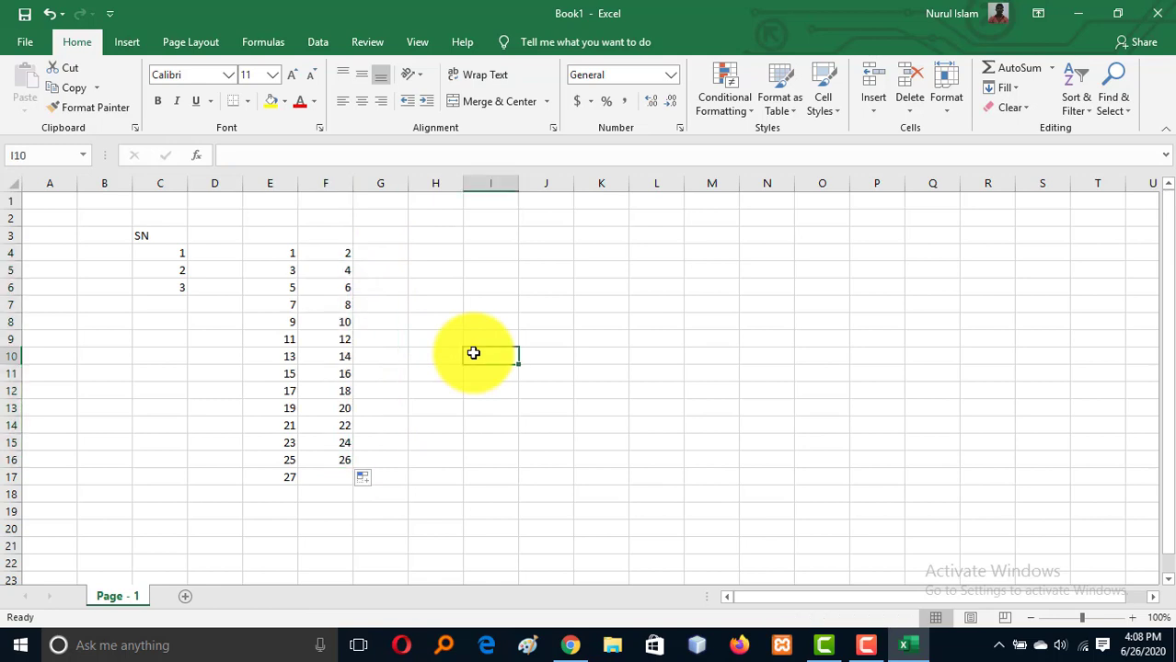
pyautogui.click(385, 258)
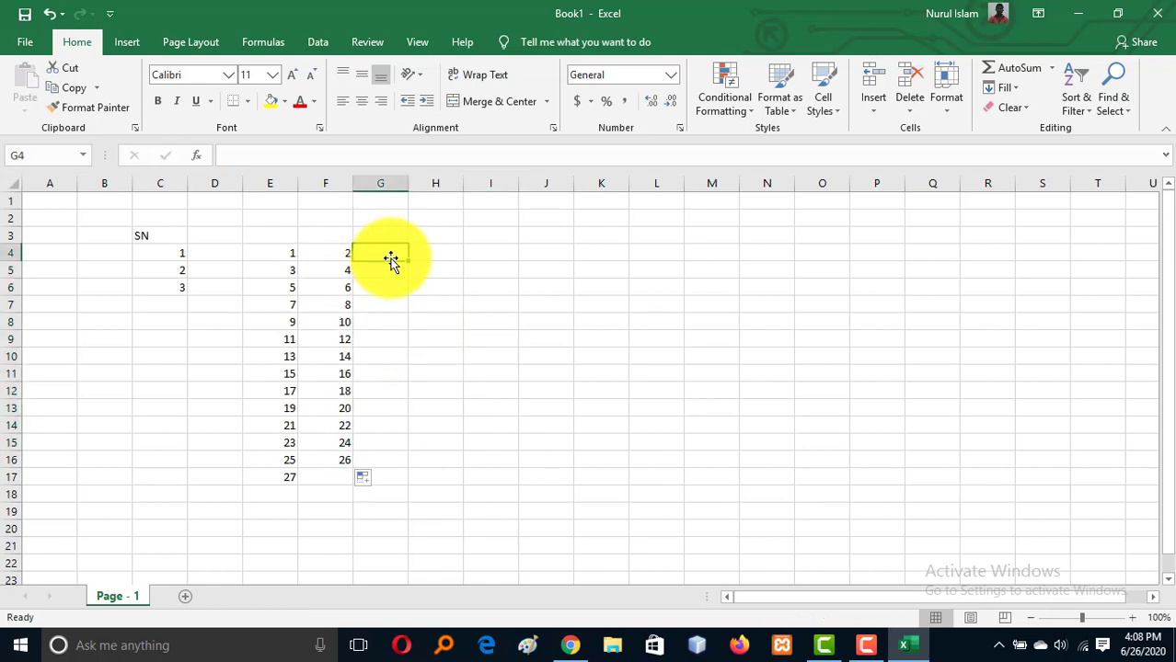
# Enter =2+3 and 10 in G4:G5, fill multiples of 5 to 85 in G20, then select B2:I20.
pyautogui.write('=2+3')
pyautogui.press('Return')
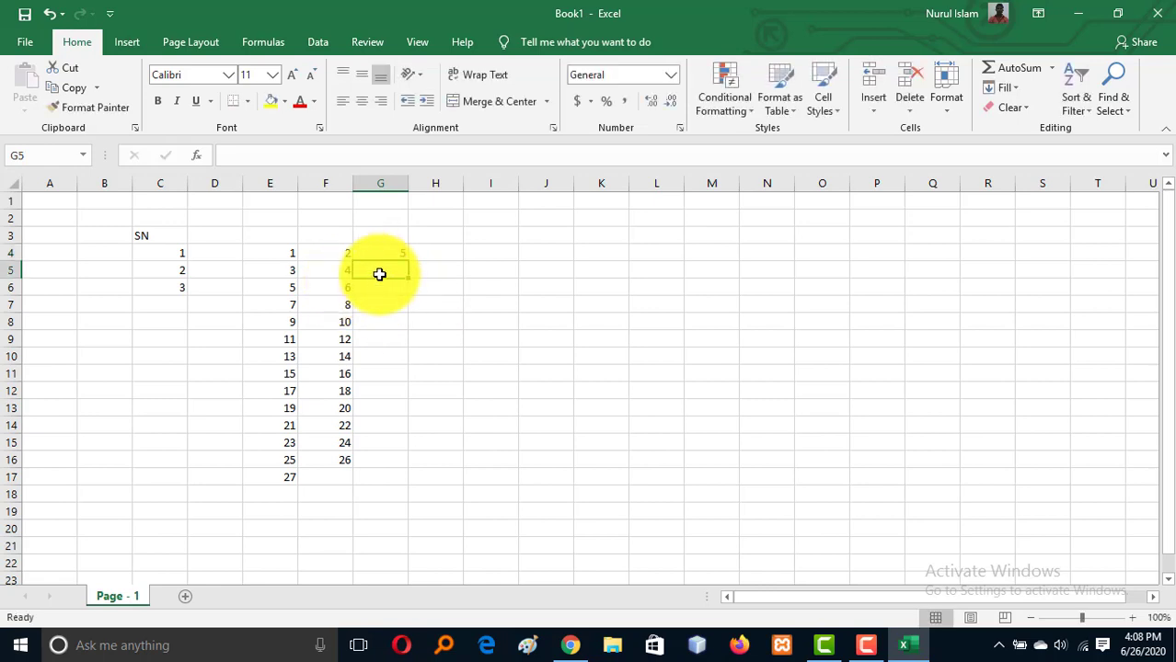
pyautogui.write('10')
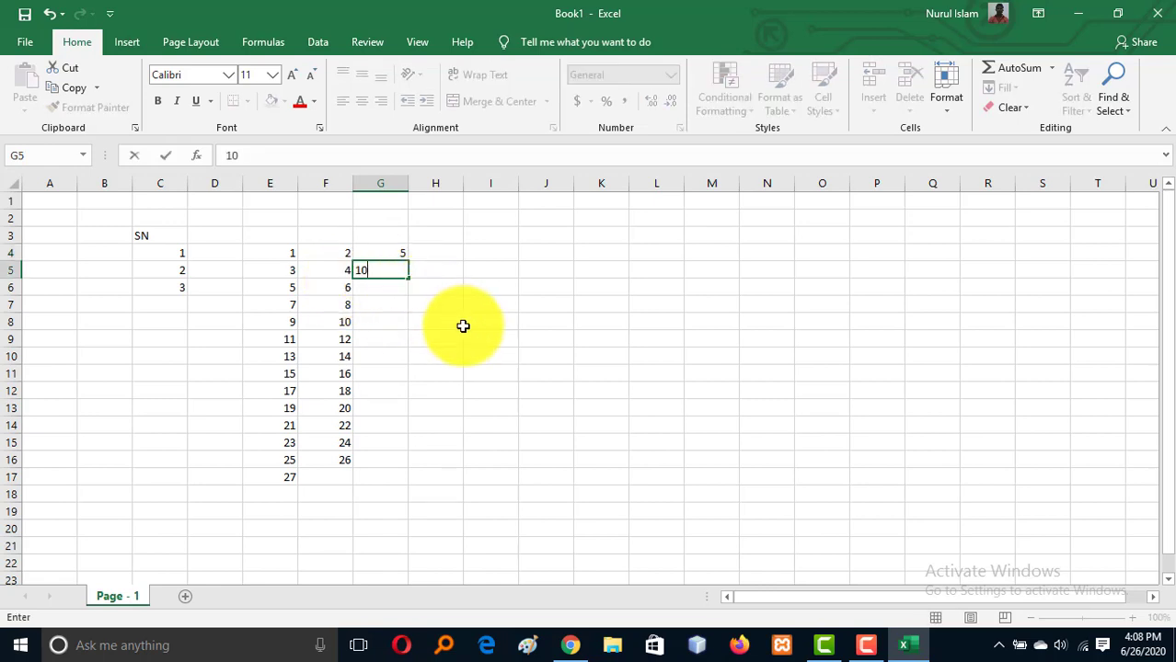
pyautogui.click(460, 324)
pyautogui.click(381, 258)
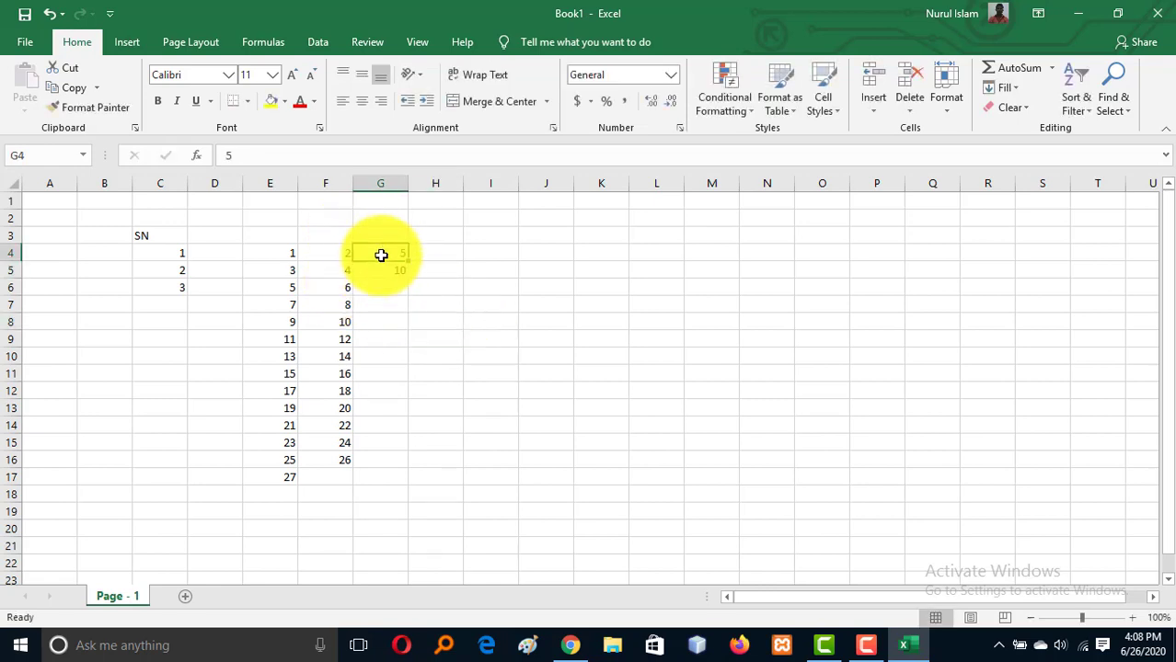
pyautogui.moveTo(381, 261); pyautogui.dragTo(428, 529)
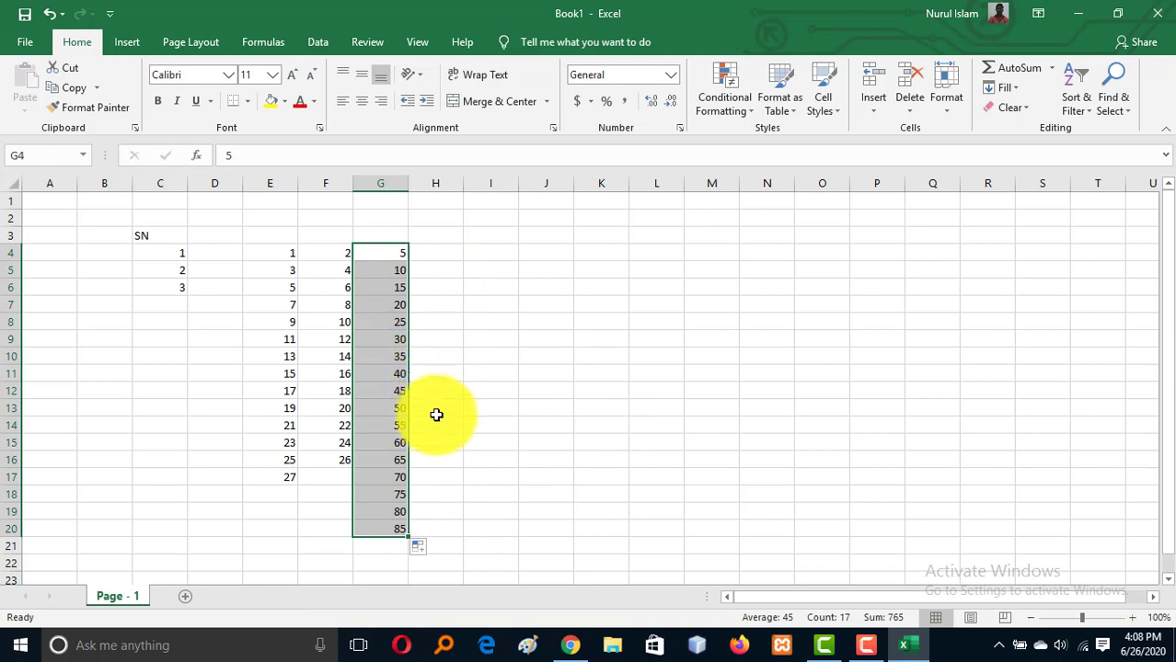
pyautogui.click(528, 353)
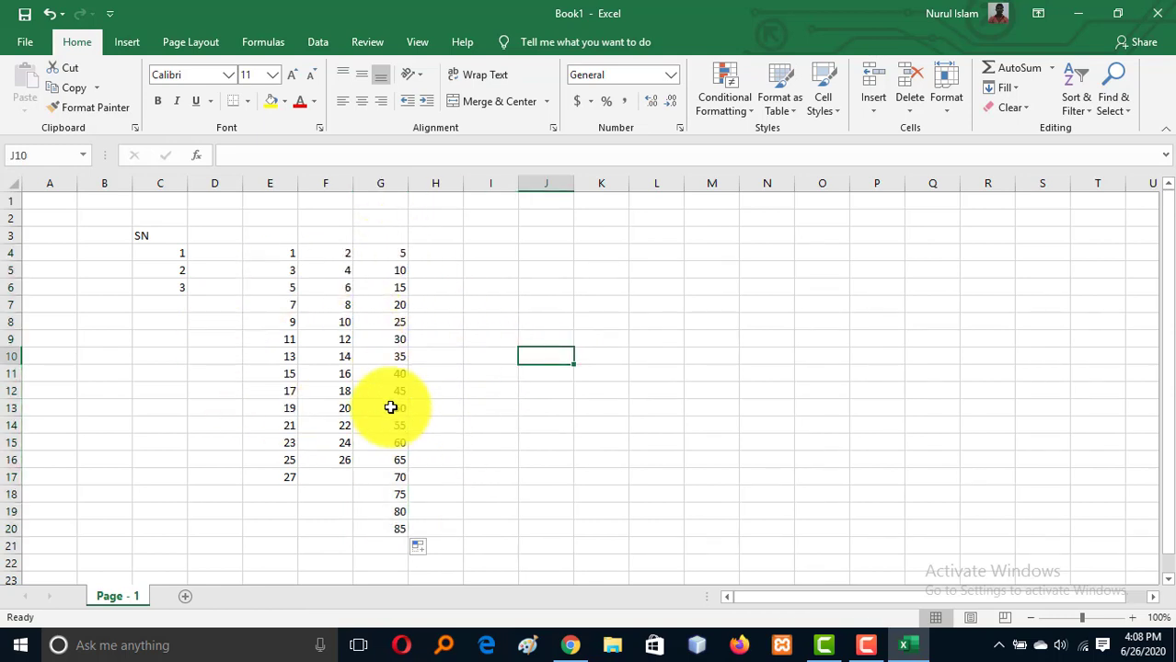
pyautogui.moveTo(104, 221); pyautogui.dragTo(504, 543)
# Clear B2:I20, then enter sat in C4 and fill weekday abbreviations down to C21.
pyautogui.press('Delete')
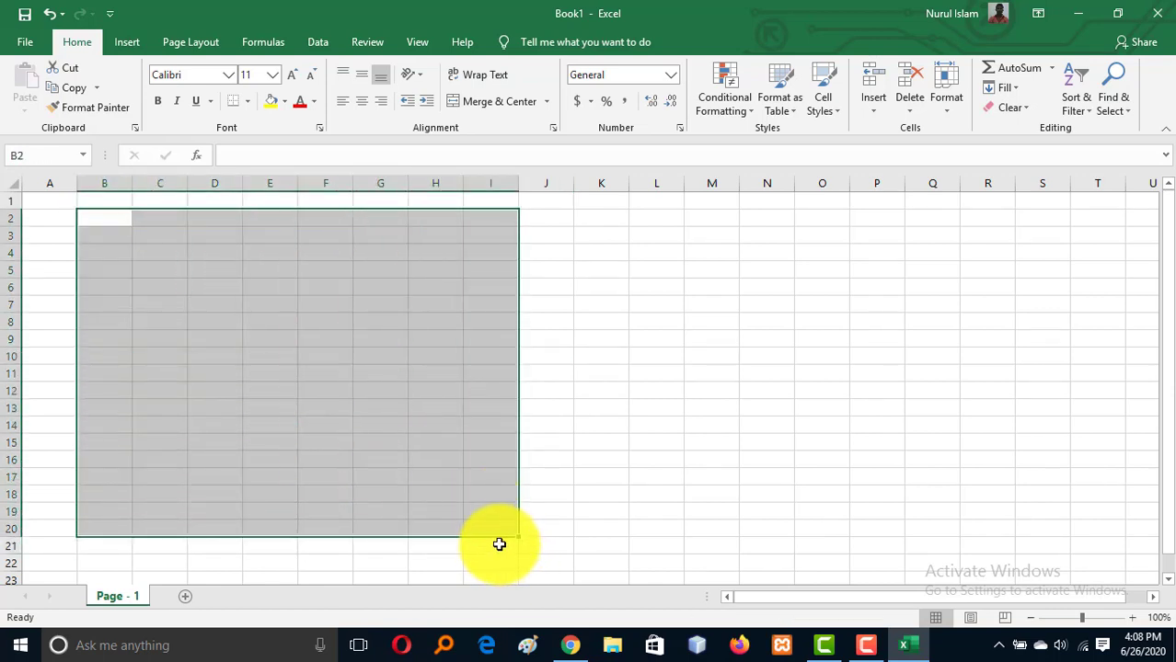
pyautogui.click(688, 319)
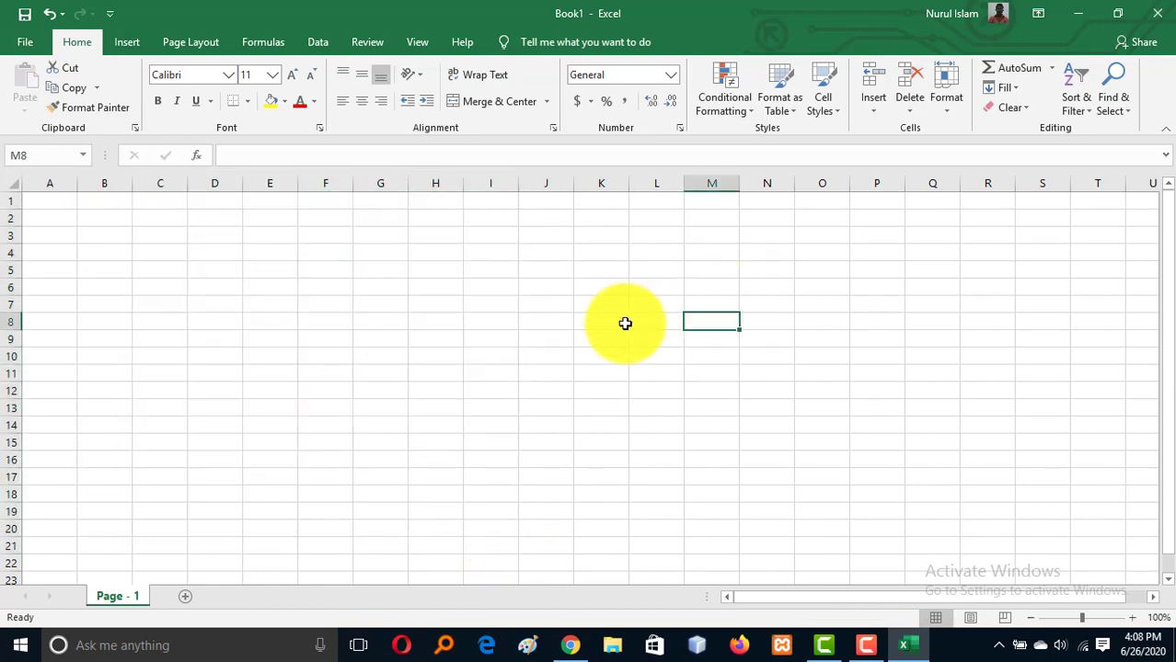
pyautogui.click(149, 253)
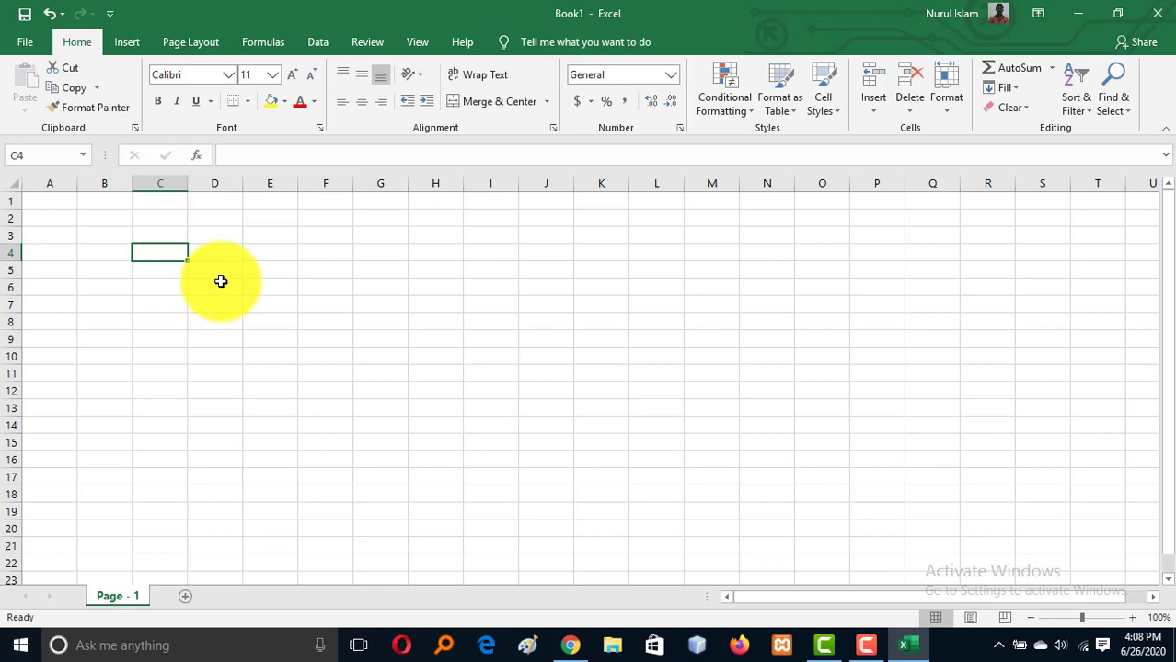
pyautogui.write('sat')
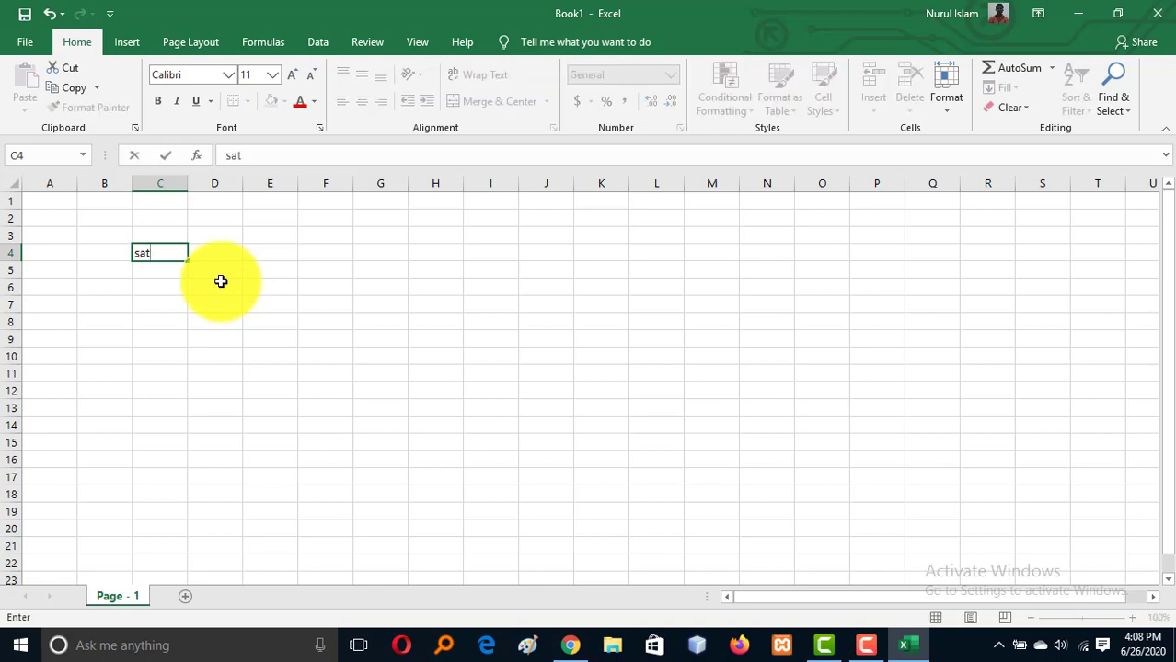
pyautogui.press('Return')
pyautogui.click(165, 250)
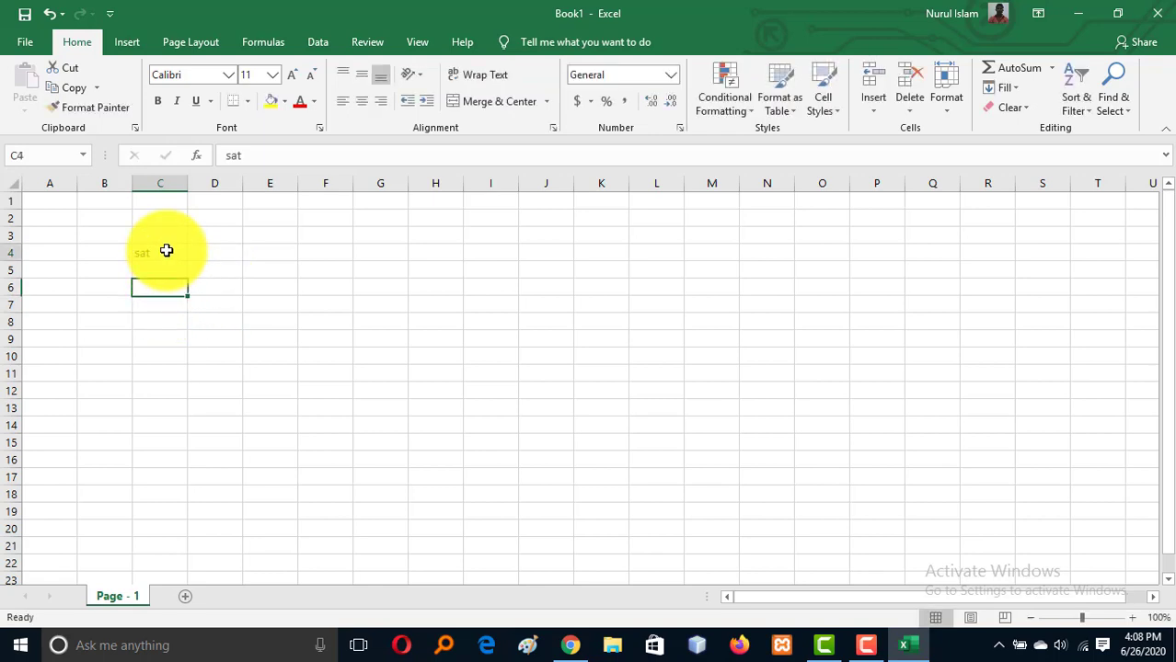
pyautogui.moveTo(186, 261); pyautogui.dragTo(187, 545)
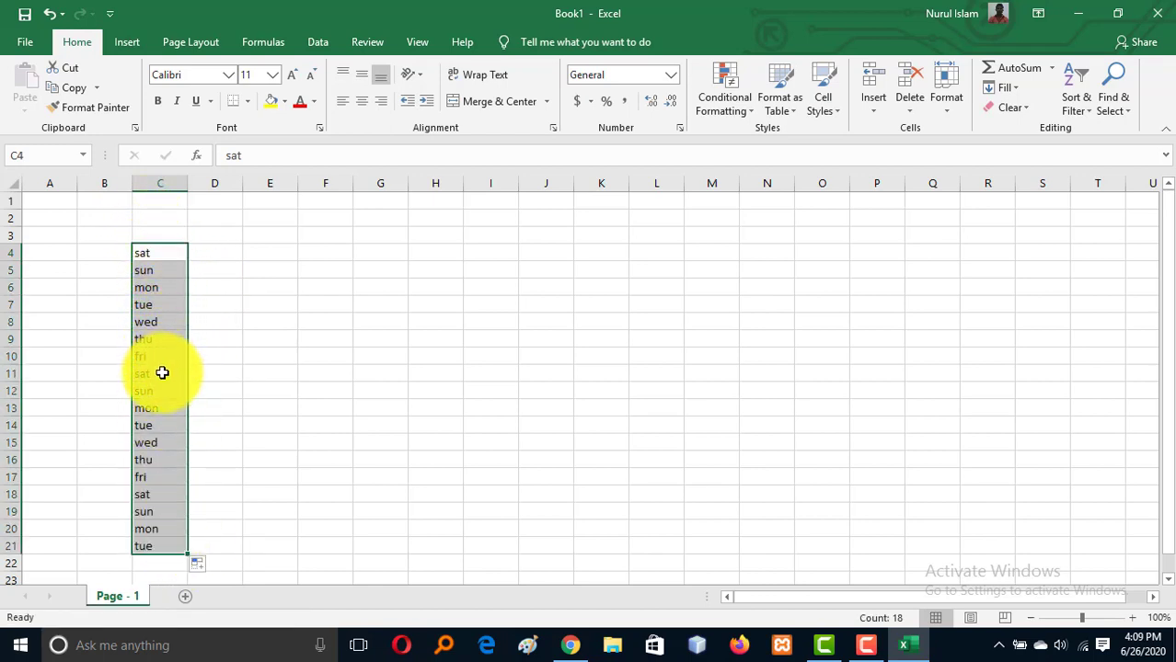
pyautogui.click(248, 321)
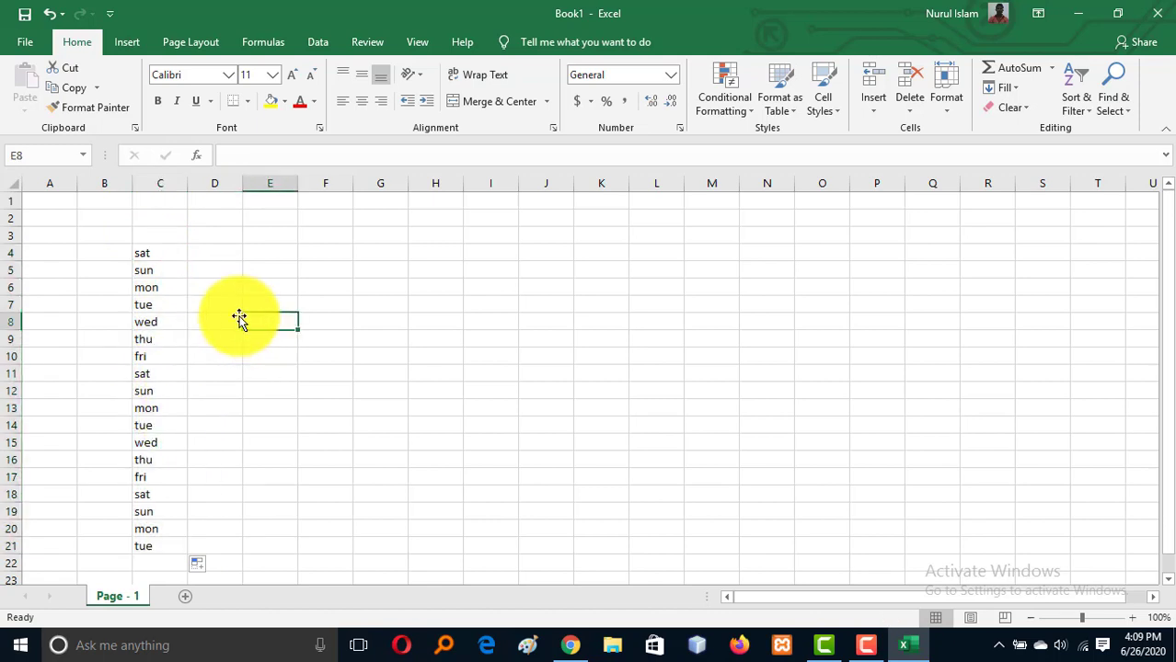
pyautogui.click(218, 256)
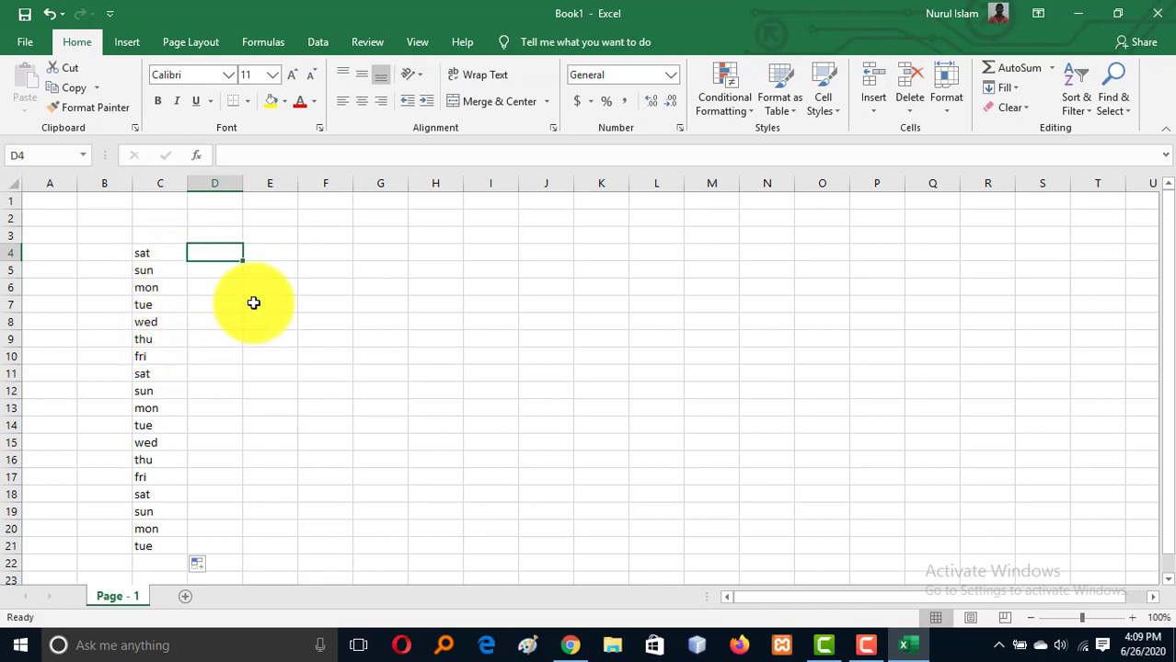
# Enter january in D4 and fill month names down to D20, ending at may.
pyautogui.write('january')
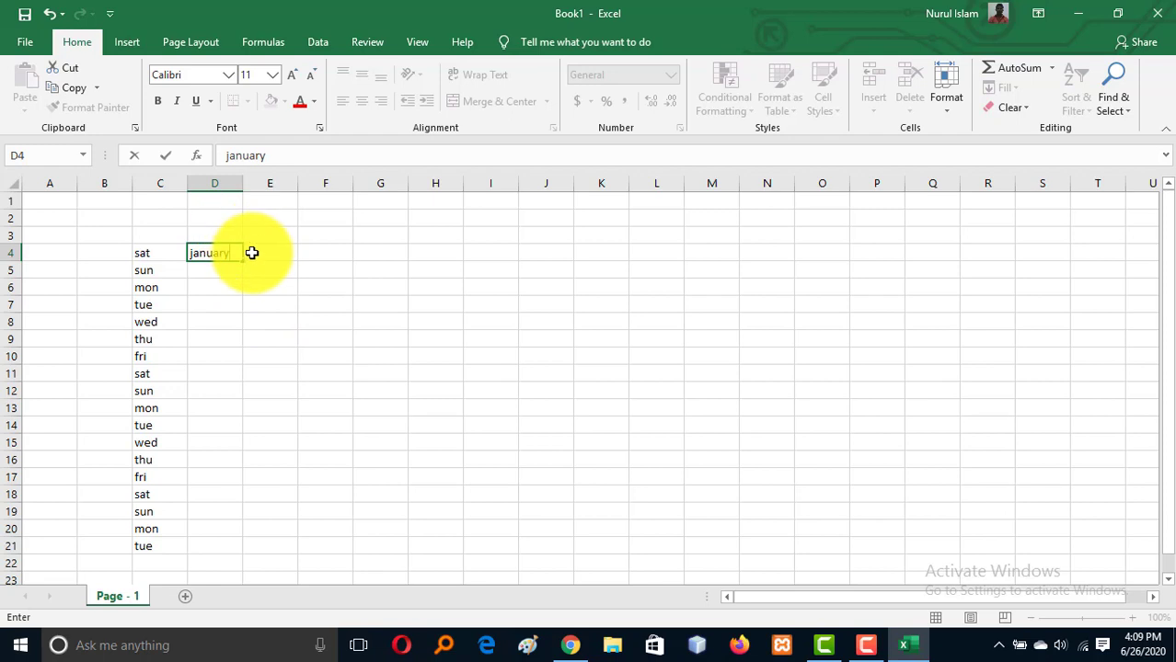
pyautogui.moveTo(242, 263); pyautogui.dragTo(244, 532)
pyautogui.click(308, 375)
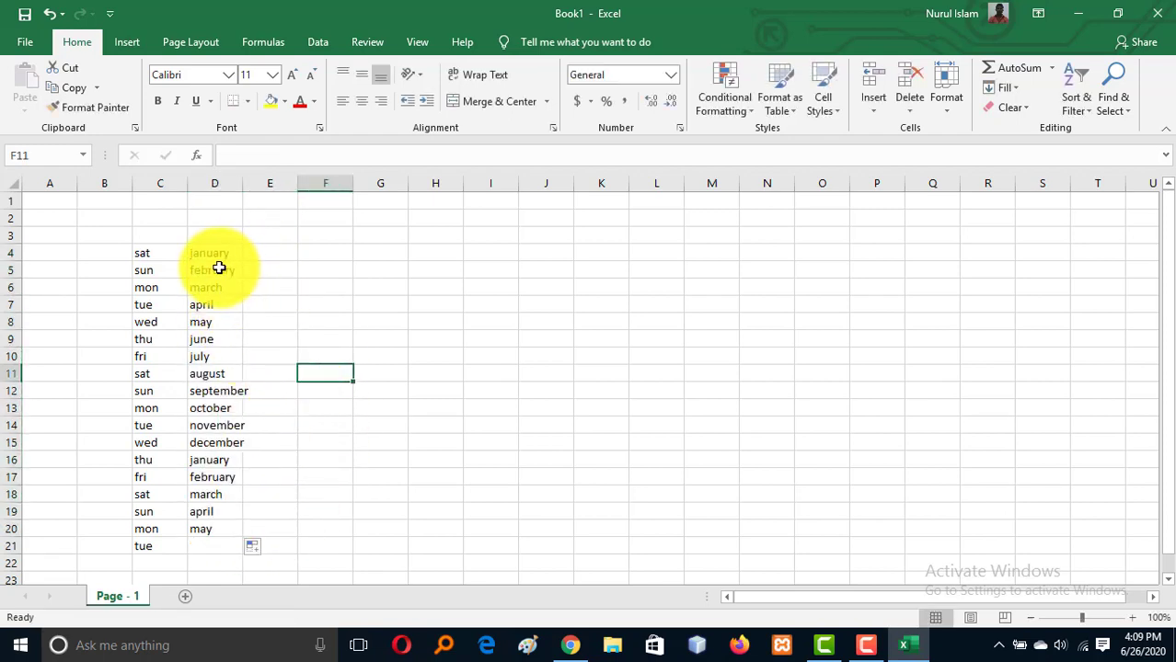
pyautogui.click(424, 285)
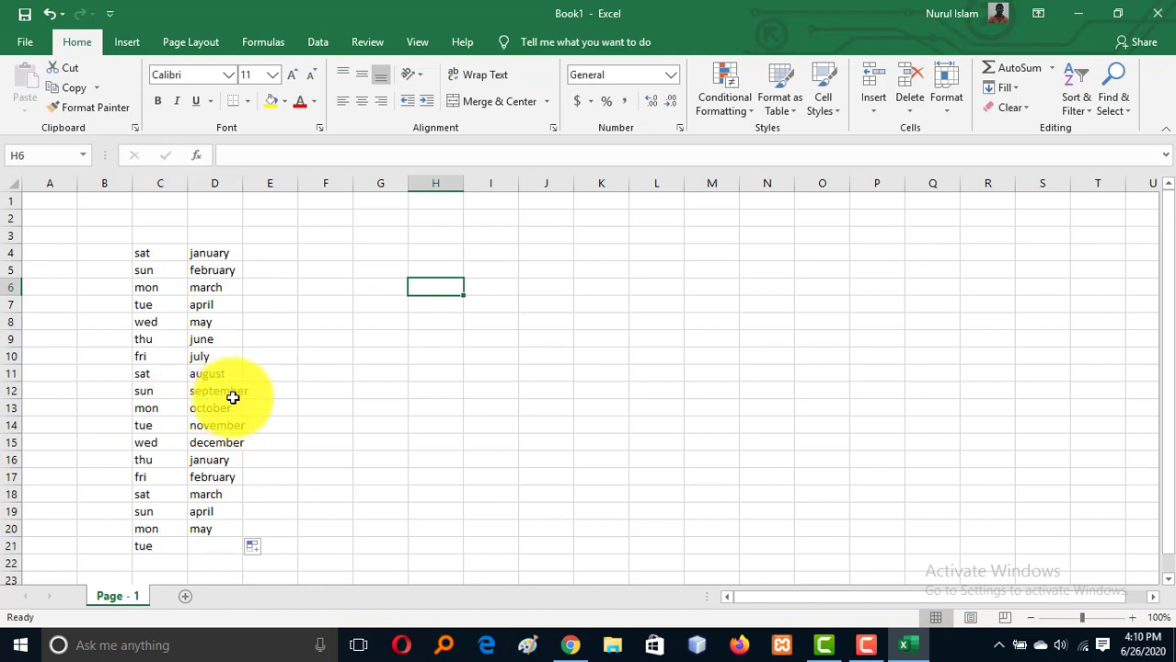
# Autofit column D, type test text in J5, and resize column J to fit it.
pyautogui.doubleClick(243, 184)
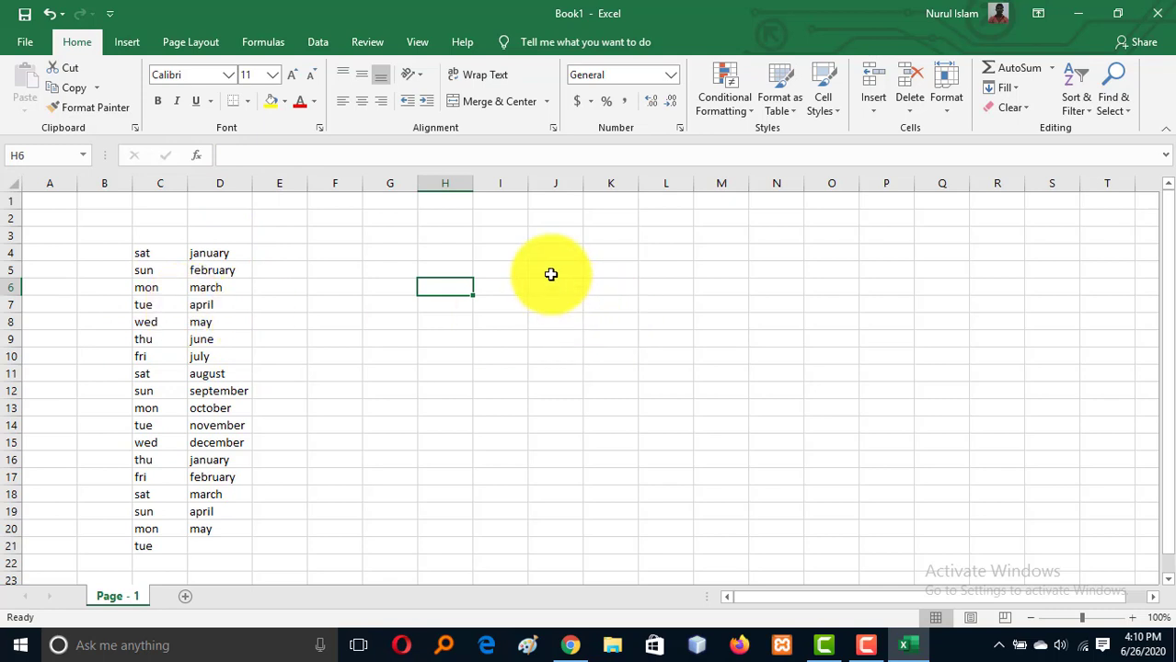
pyautogui.click(544, 272)
pyautogui.write('fhdafhjksafhlkhfdlk')
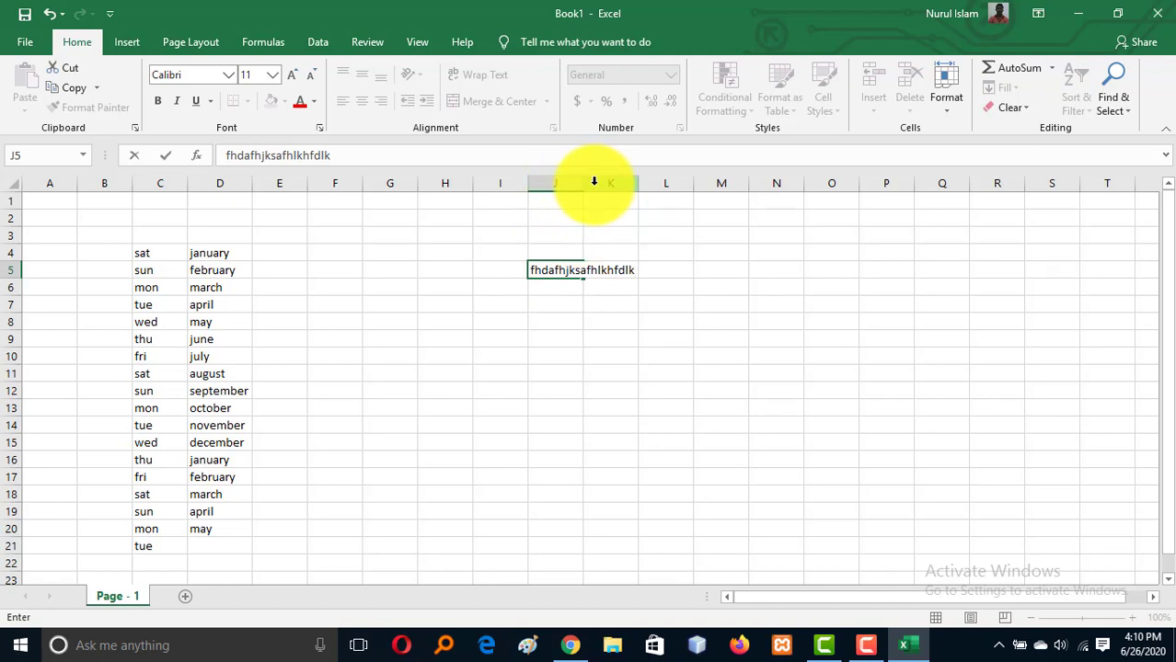
pyautogui.click(722, 287)
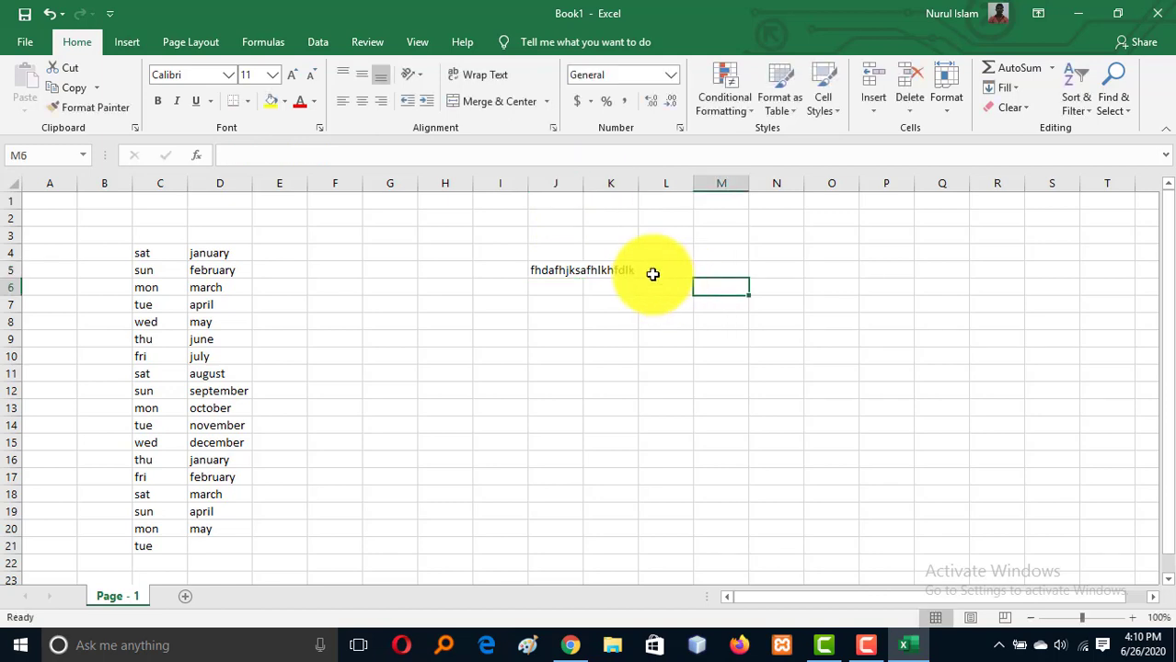
pyautogui.doubleClick(584, 187)
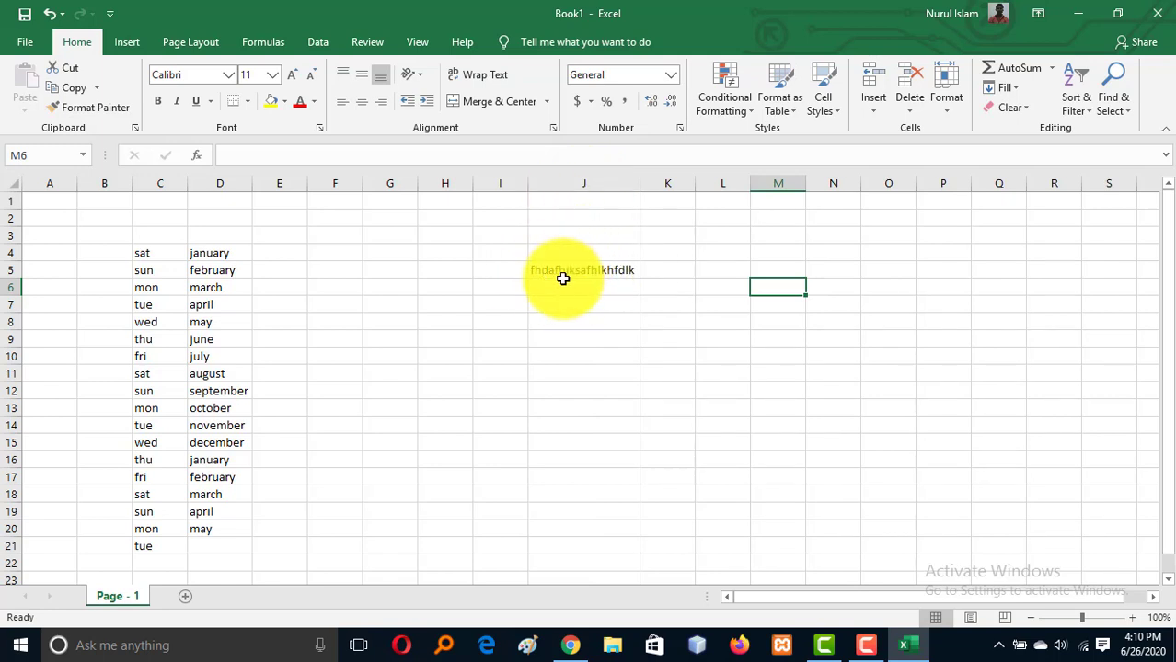
pyautogui.moveTo(640, 183)
pyautogui.mouseDown()
pyautogui.moveTo(697, 183)
pyautogui.moveTo(639, 204)
pyautogui.mouseUp()
pyautogui.doubleClick(637, 187)
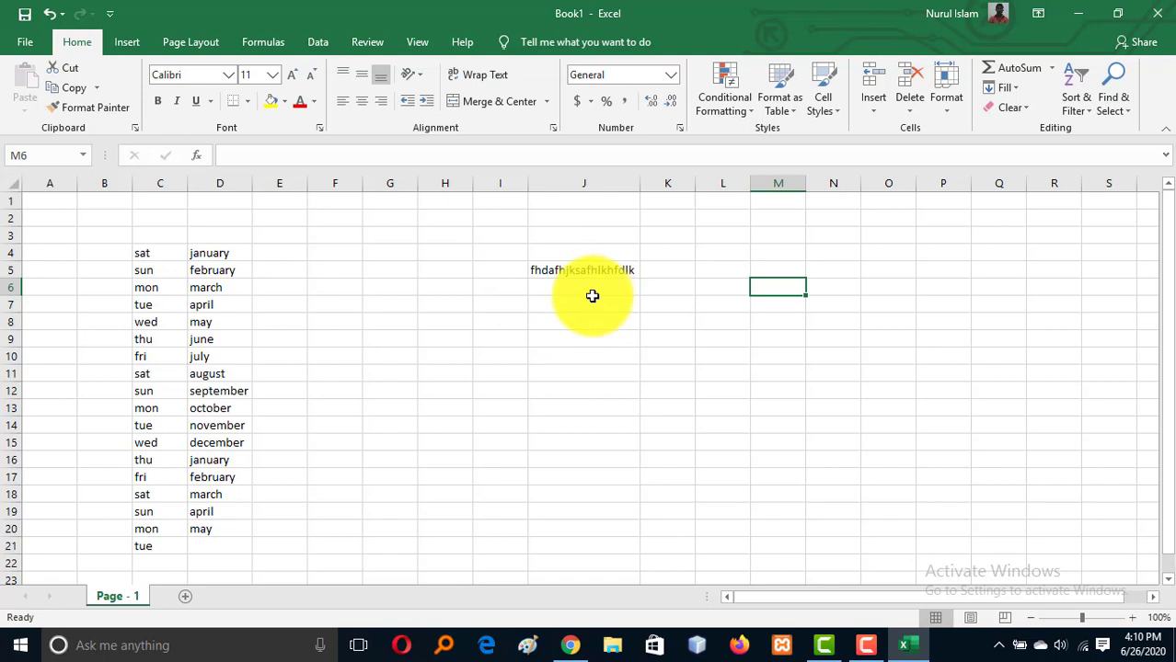
# Select the area around J5 and delete the test text.
pyautogui.moveTo(474, 232); pyautogui.dragTo(642, 305)
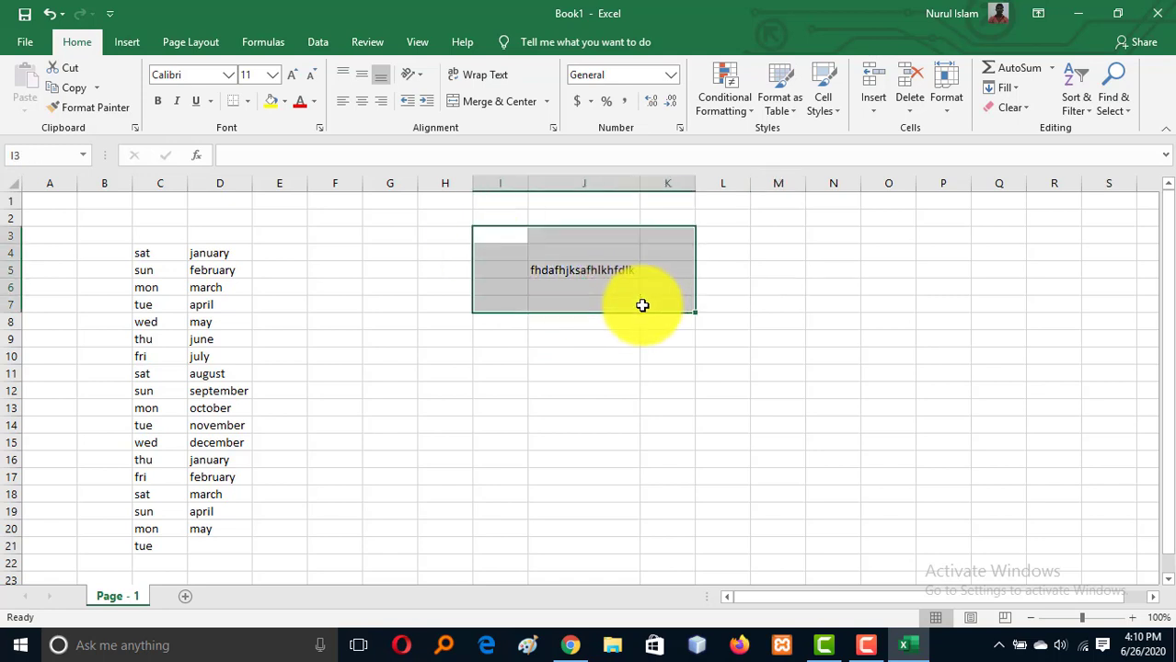
pyautogui.press('BackSpace')
pyautogui.hotkey('ctrl', 'Return')
pyautogui.click(504, 372)
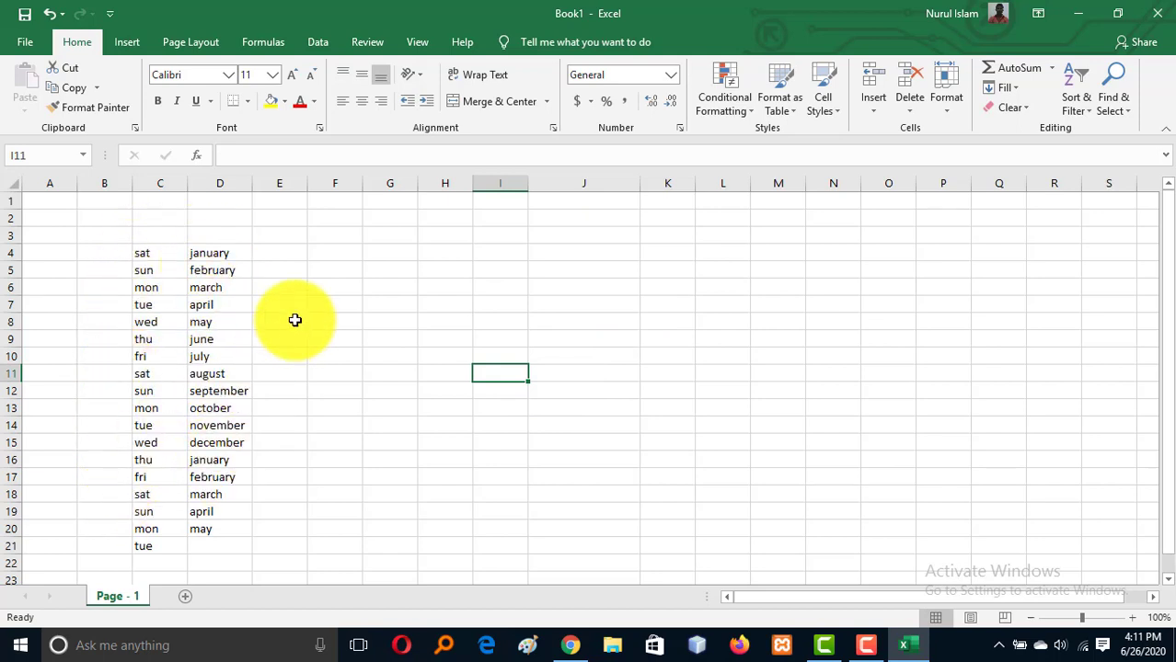
# Enter 6/26/2020 in F4 and fill consecutive dates down to 7/13/2020 in F21.
pyautogui.click(339, 258)
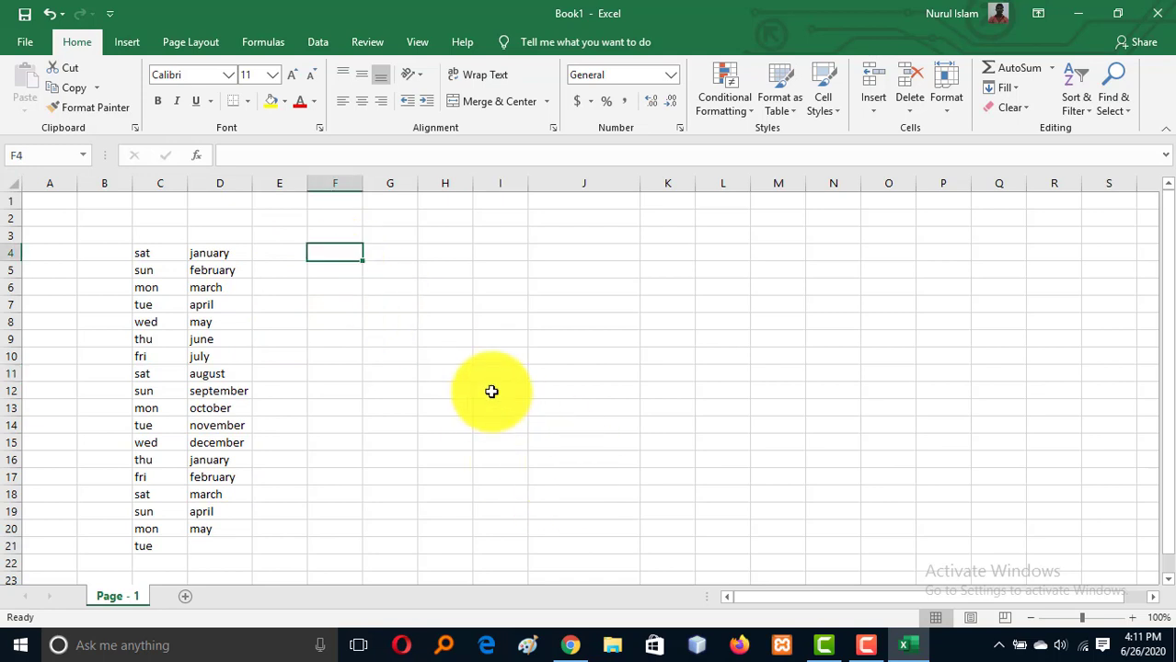
pyautogui.write('6/')
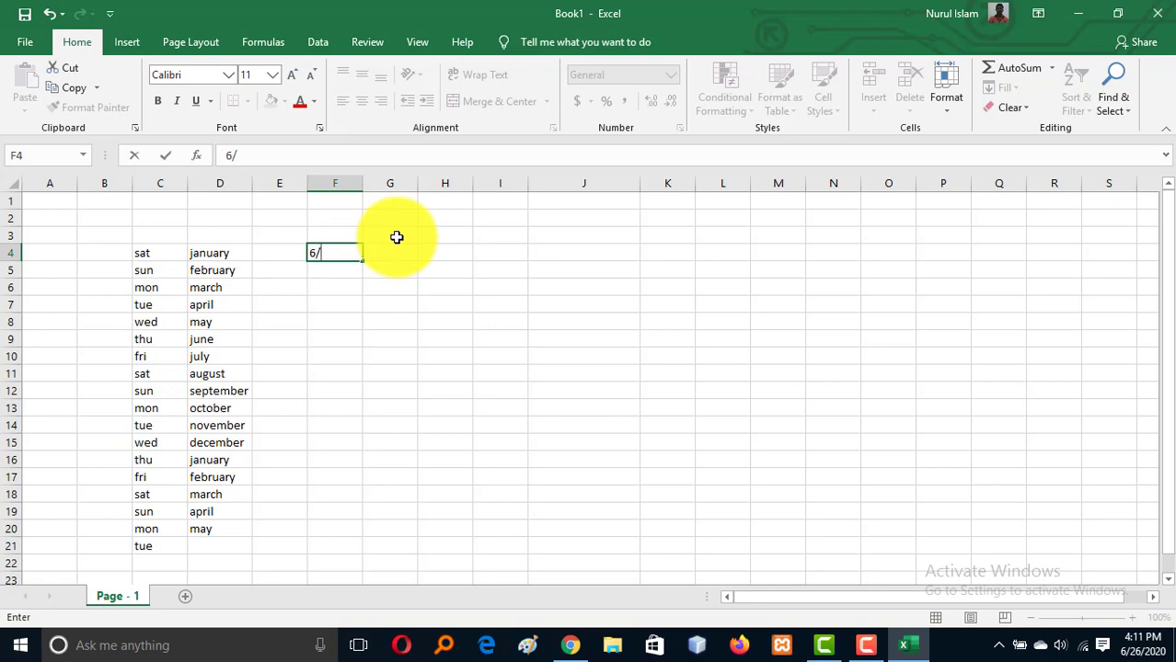
pyautogui.write('26/2020')
pyautogui.click(441, 290)
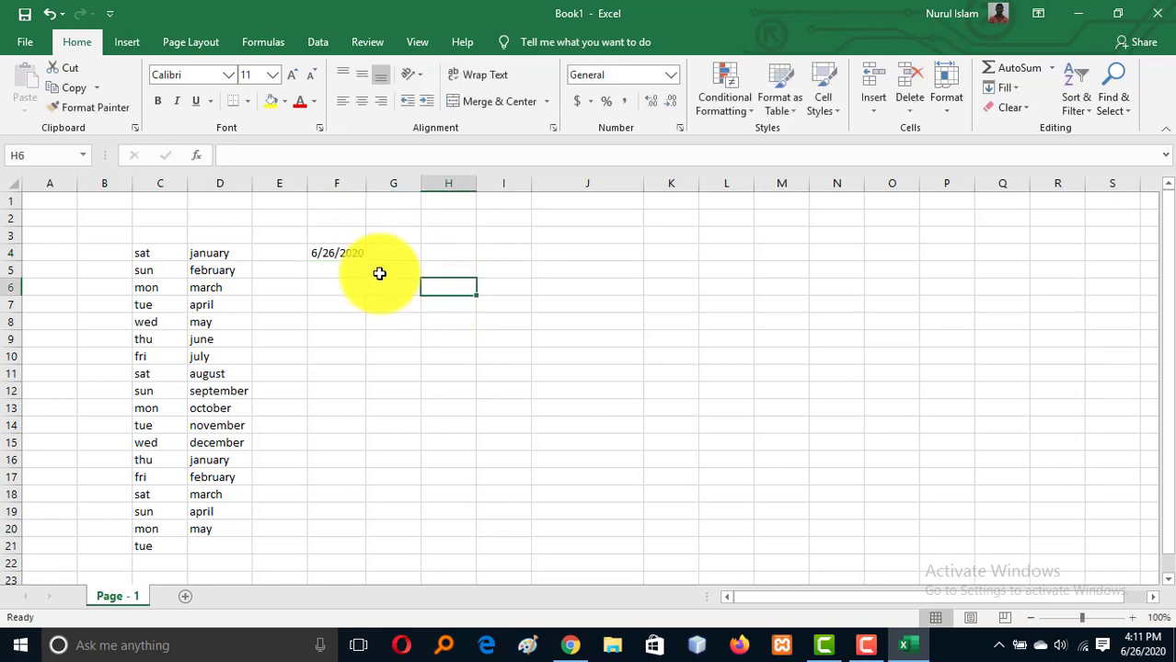
pyautogui.click(329, 255)
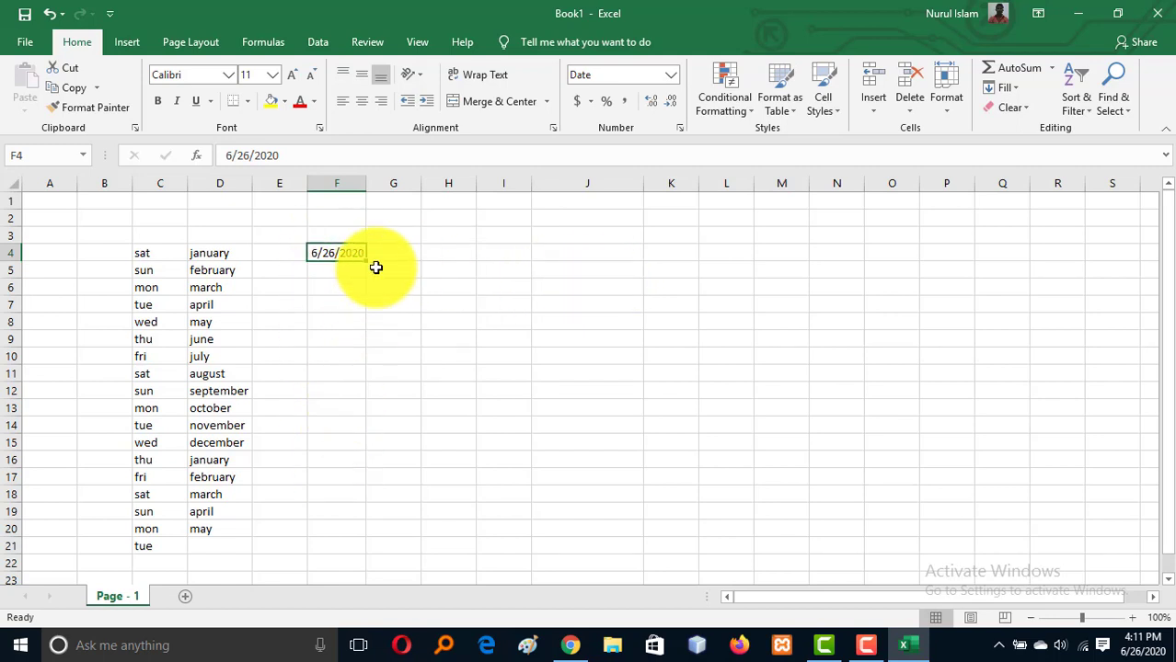
pyautogui.moveTo(365, 263); pyautogui.dragTo(362, 556)
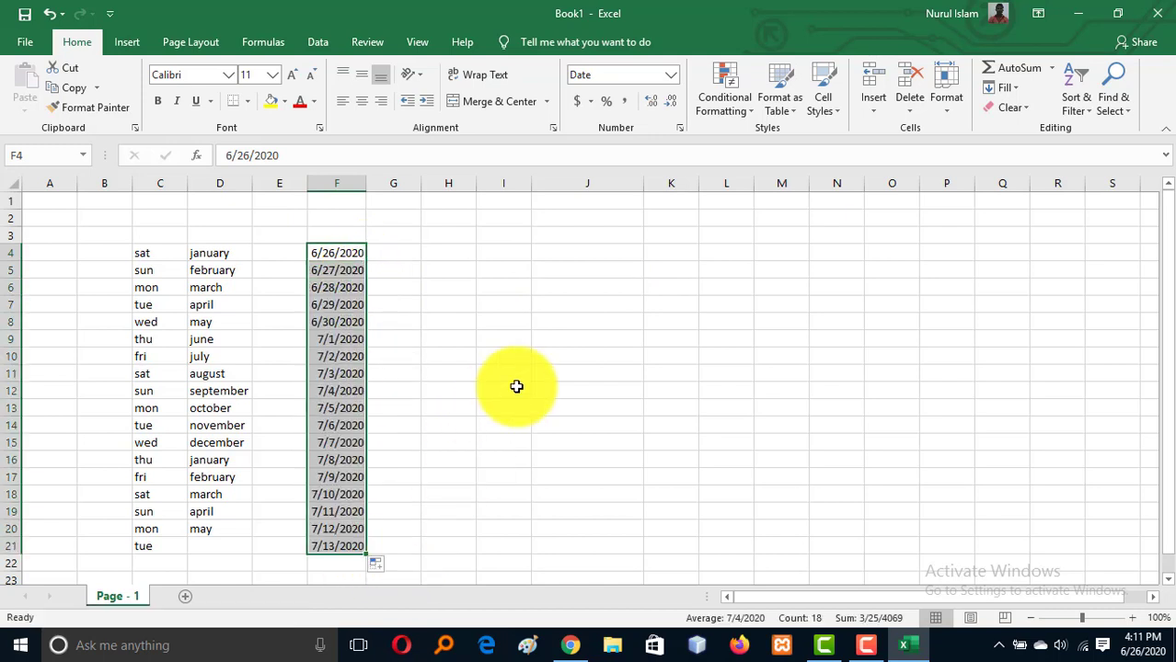
pyautogui.click(516, 386)
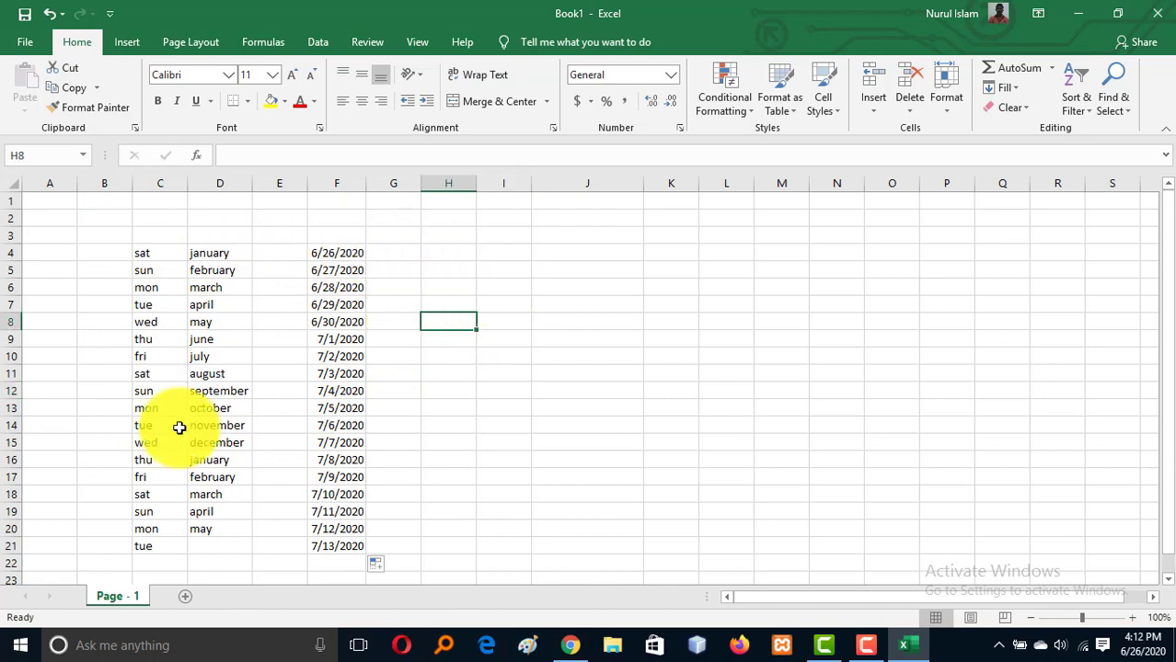
pyautogui.click(446, 327)
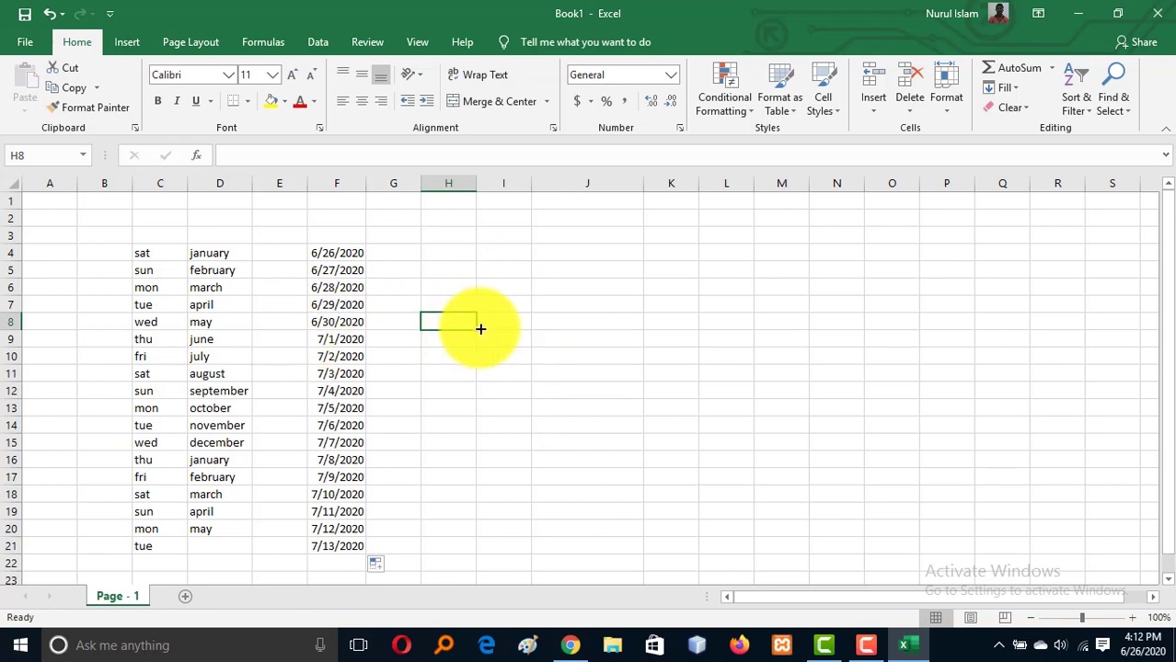
pyautogui.click(450, 268)
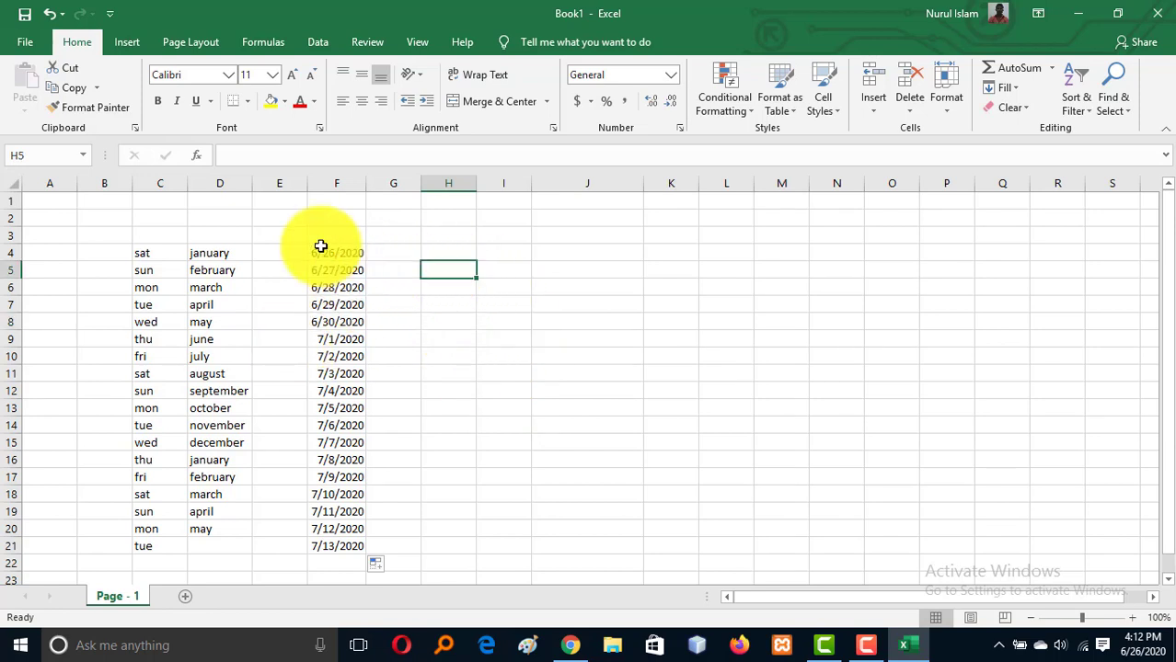